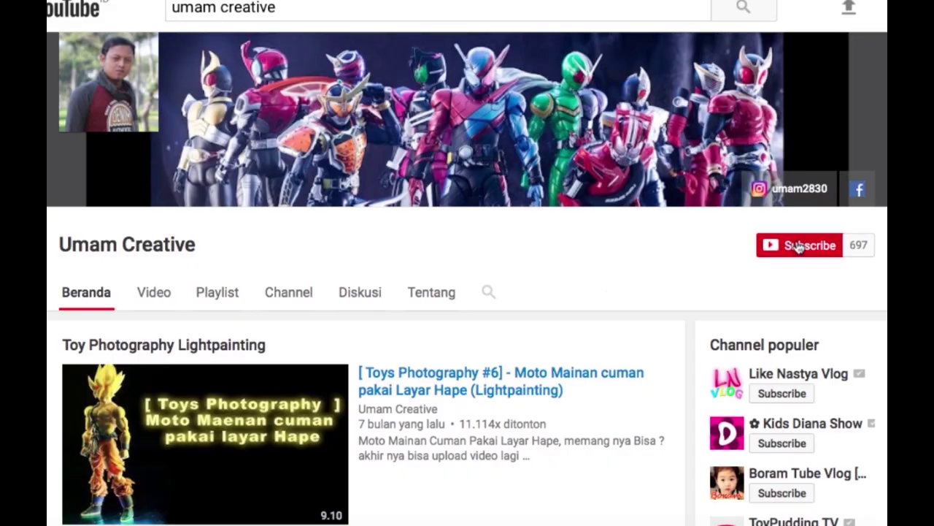
Step: Subscribe to the toy photography YouTube channel with all notifications enabled
click(799, 246)
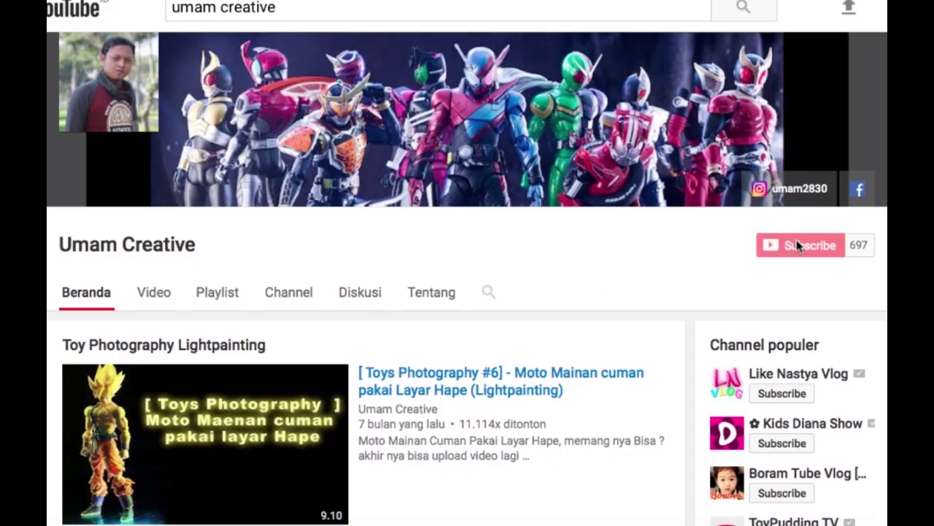
click(831, 247)
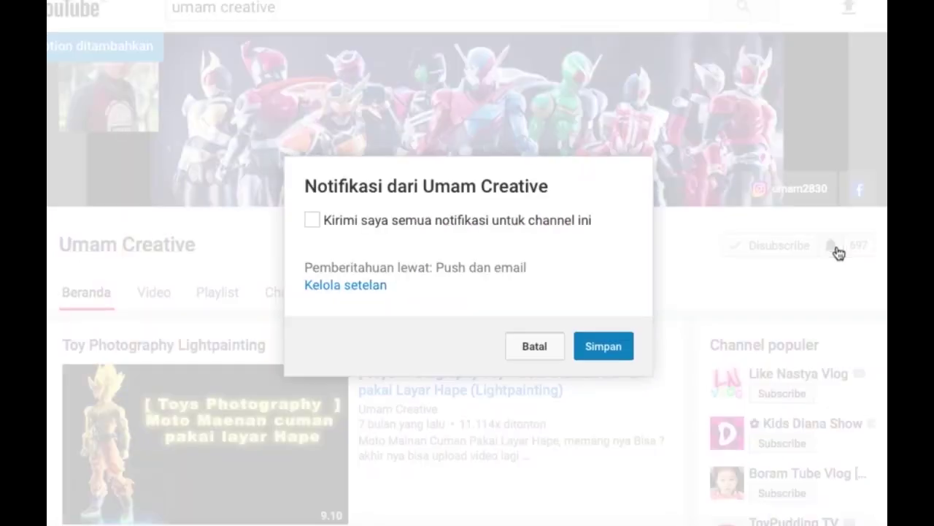
click(610, 351)
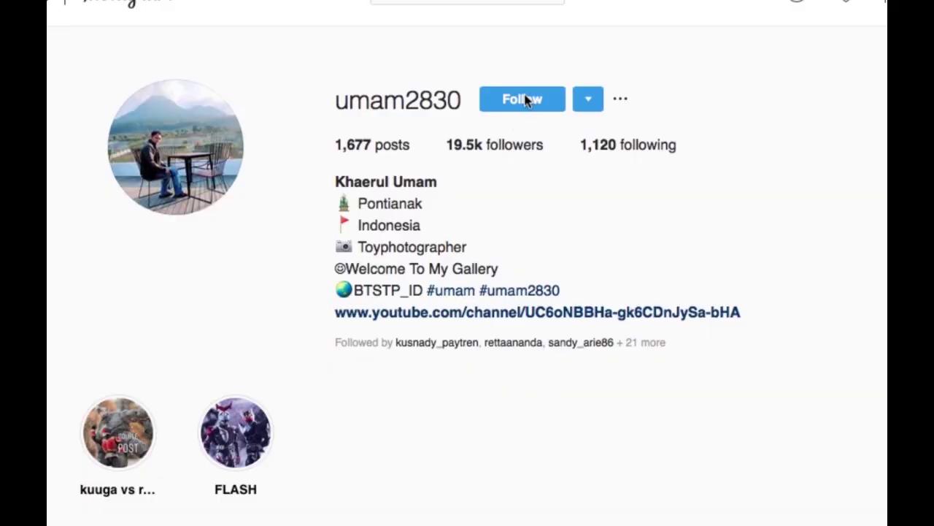
Step: Follow the toy photographer's profile on Instagram
click(523, 100)
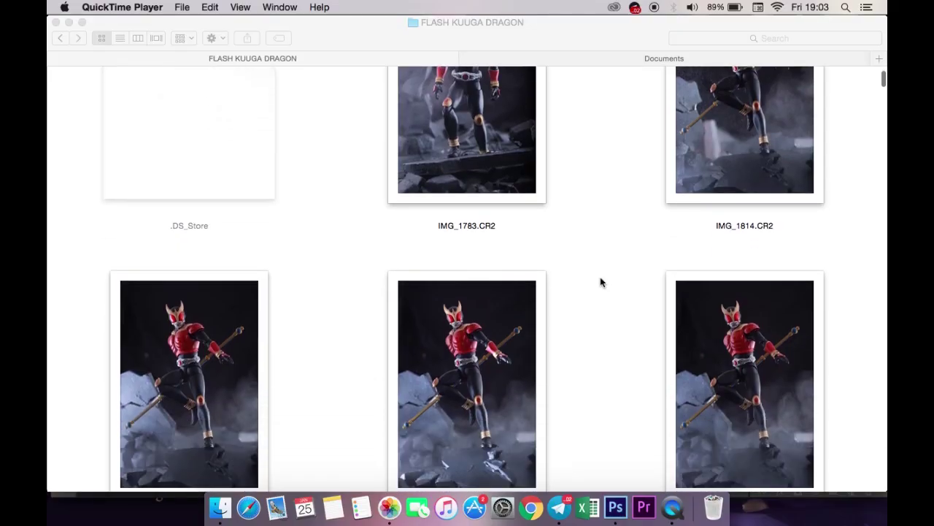
Step: Scroll through the FLASH KUUGA DRAGON folder thumbnails to locate IMG_1858.CR2
scroll(600, 281, down, 3)
scroll(601, 281, down, 3)
scroll(601, 282, down, 2)
scroll(601, 282, up, 5)
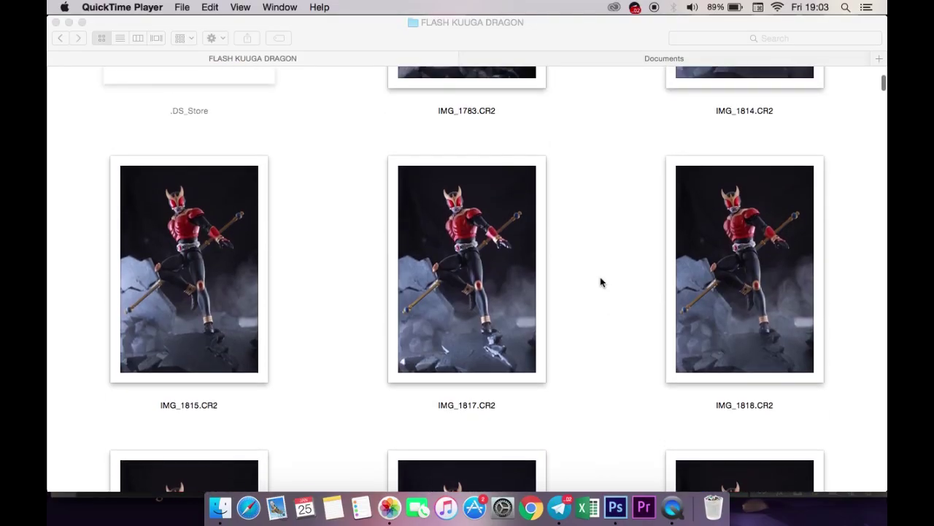
scroll(601, 282, down, 3)
scroll(601, 282, down, 2)
scroll(600, 282, down, 4)
scroll(601, 282, down, 3)
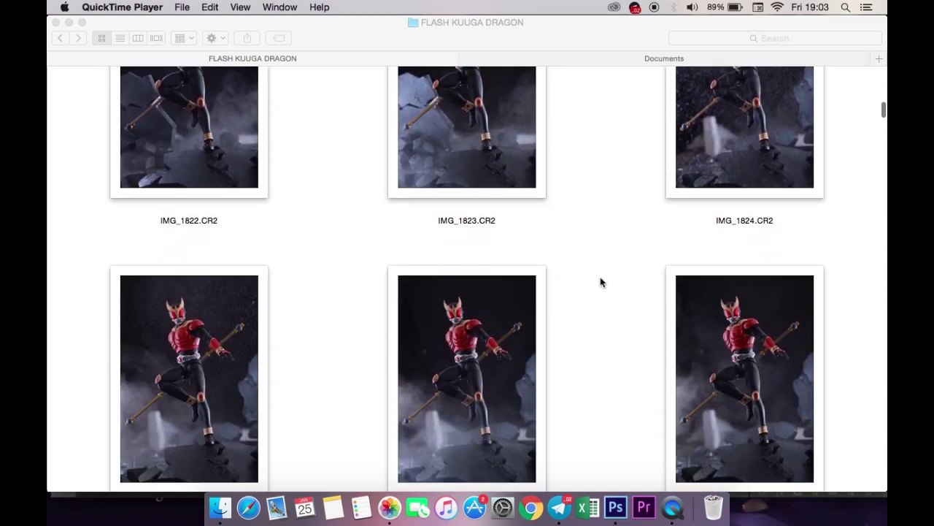
scroll(601, 281, down, 6)
scroll(600, 281, down, 3)
scroll(601, 282, down, 3)
scroll(605, 303, down, 3)
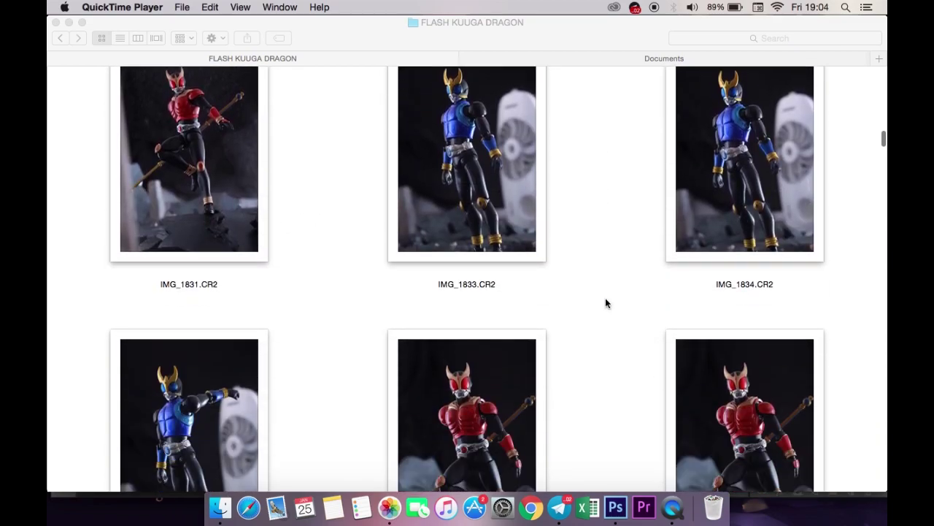
scroll(605, 304, down, 3)
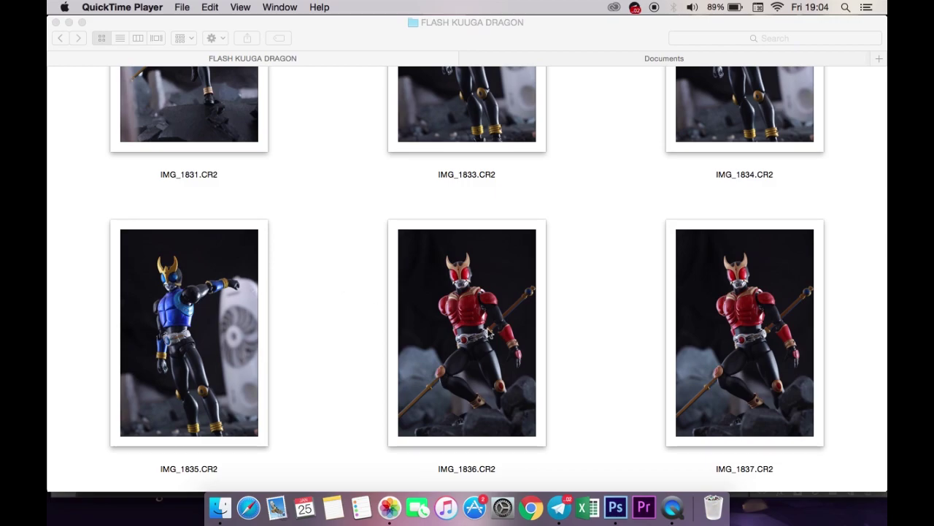
scroll(489, 332, down, 5)
scroll(489, 332, down, 3)
scroll(489, 332, down, 2)
scroll(489, 332, down, 1)
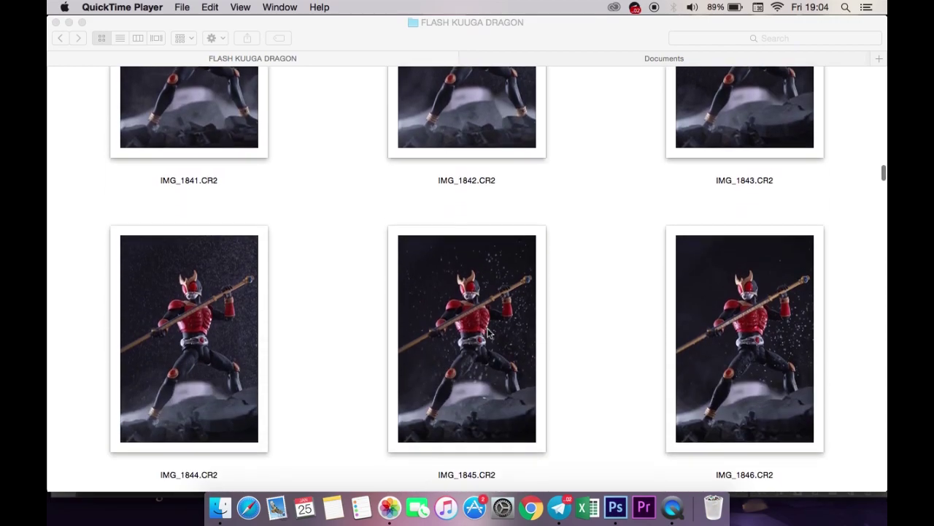
scroll(489, 332, down, 2)
scroll(481, 330, down, 3)
scroll(478, 329, down, 5)
scroll(477, 332, down, 6)
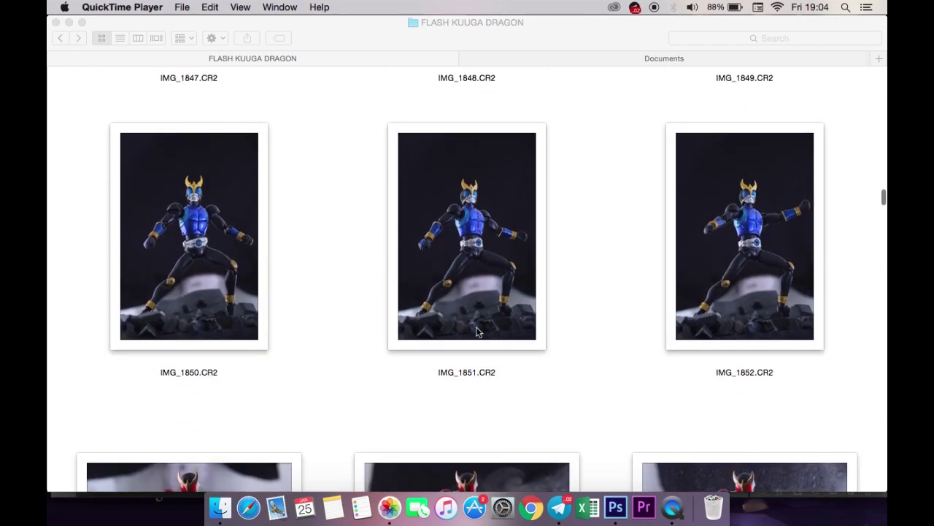
scroll(477, 330, up, 5)
scroll(473, 427, down, 2)
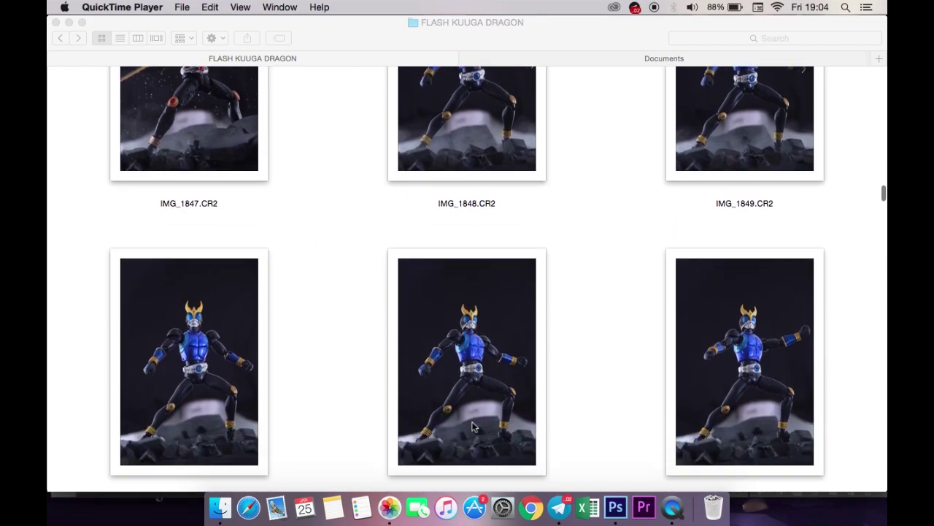
scroll(473, 427, down, 6)
scroll(473, 427, down, 6)
scroll(473, 427, down, 3)
scroll(473, 425, down, 6)
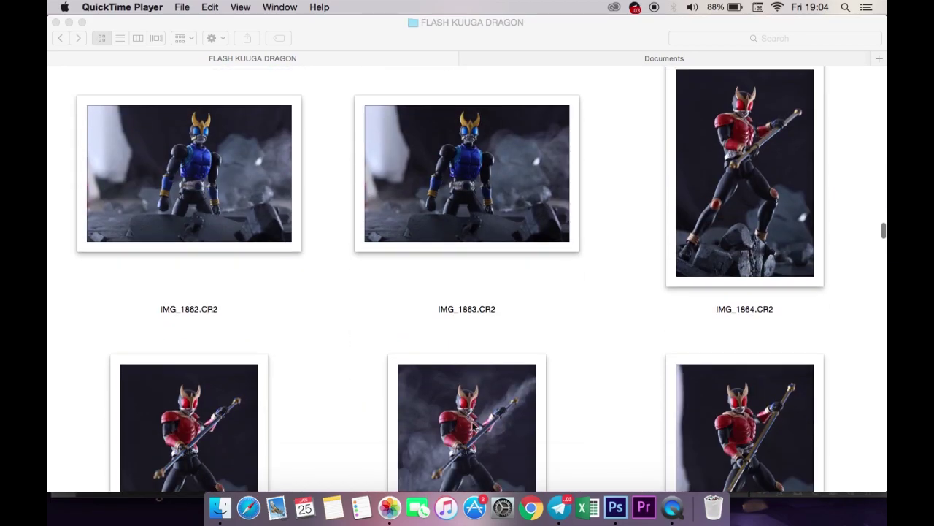
scroll(473, 426, down, 6)
scroll(473, 426, down, 6)
scroll(473, 427, down, 3)
scroll(473, 427, down, 4)
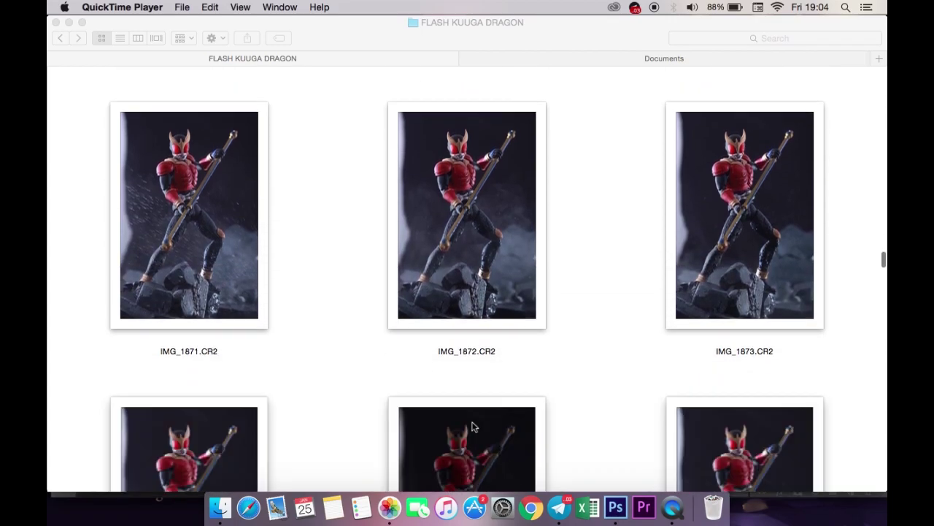
scroll(473, 427, down, 6)
scroll(473, 427, down, 6)
scroll(473, 427, down, 6)
scroll(473, 427, down, 4)
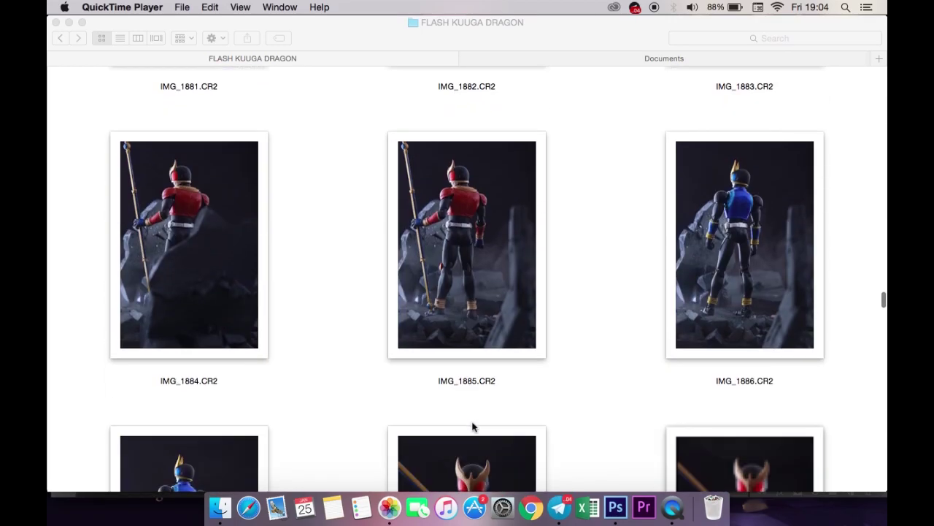
scroll(473, 427, down, 6)
scroll(473, 427, down, 6)
scroll(473, 427, down, 5)
scroll(473, 427, down, 3)
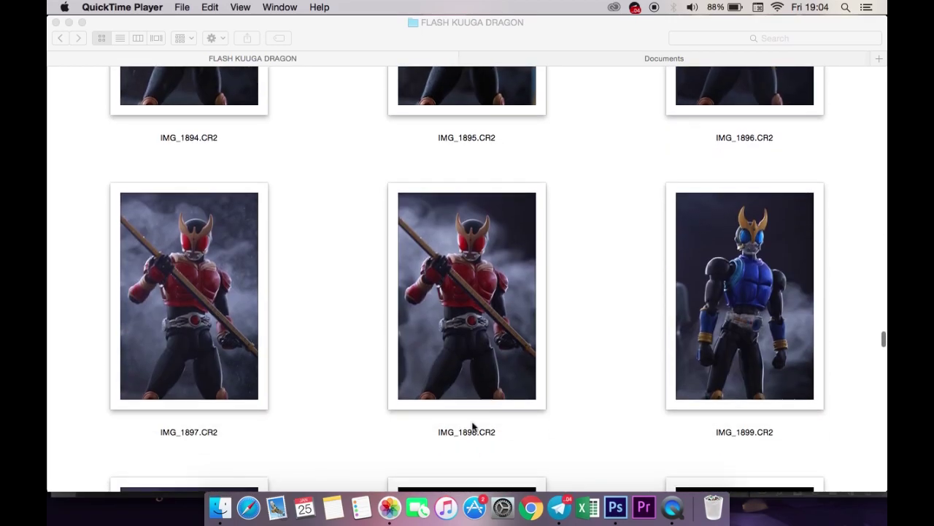
scroll(473, 427, down, 5)
scroll(473, 427, up, 10)
scroll(473, 427, up, 15)
scroll(473, 427, up, 10)
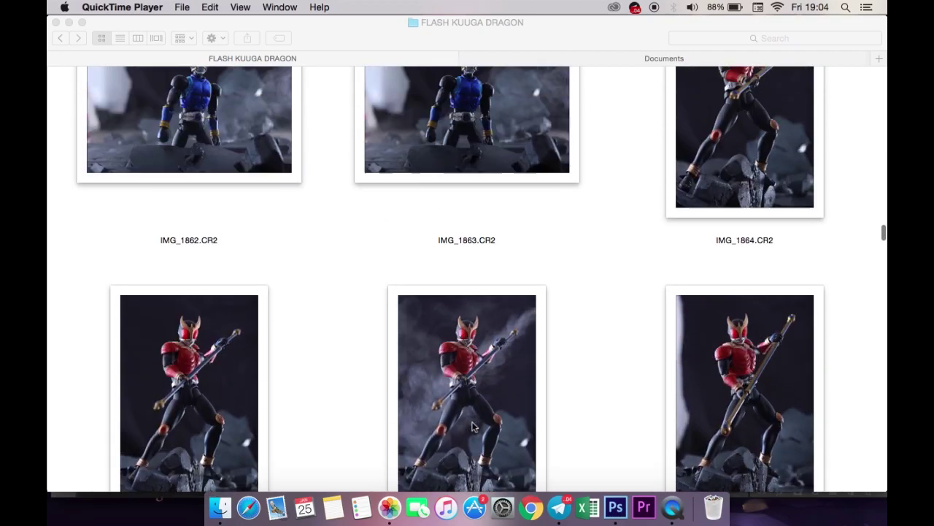
scroll(473, 427, up, 8)
scroll(473, 427, up, 3)
Step: Open IMG_1858.CR2 with Adobe Photoshop CS6
click(774, 173)
right_click(774, 174)
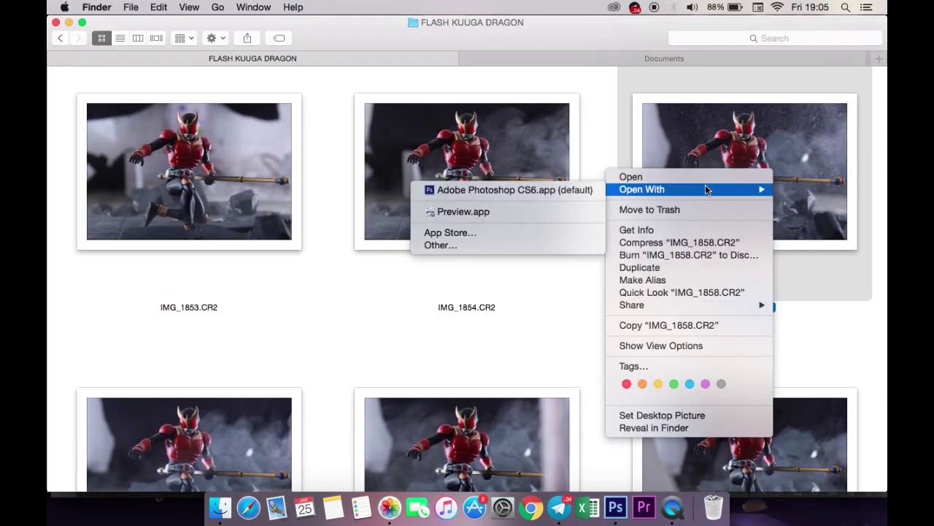
click(571, 190)
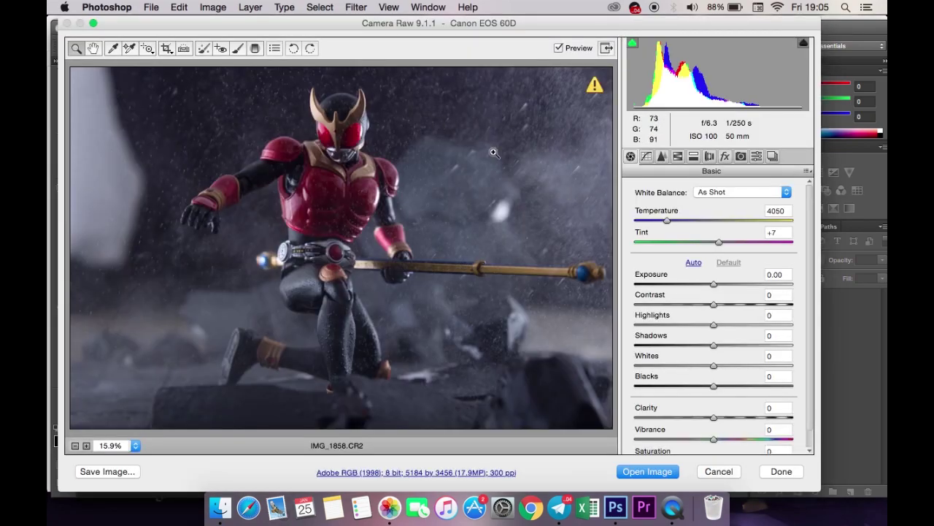
Step: In Camera Raw, set Exposure to +1.30, Whites to -19 and cool the Temperature
click(340, 148)
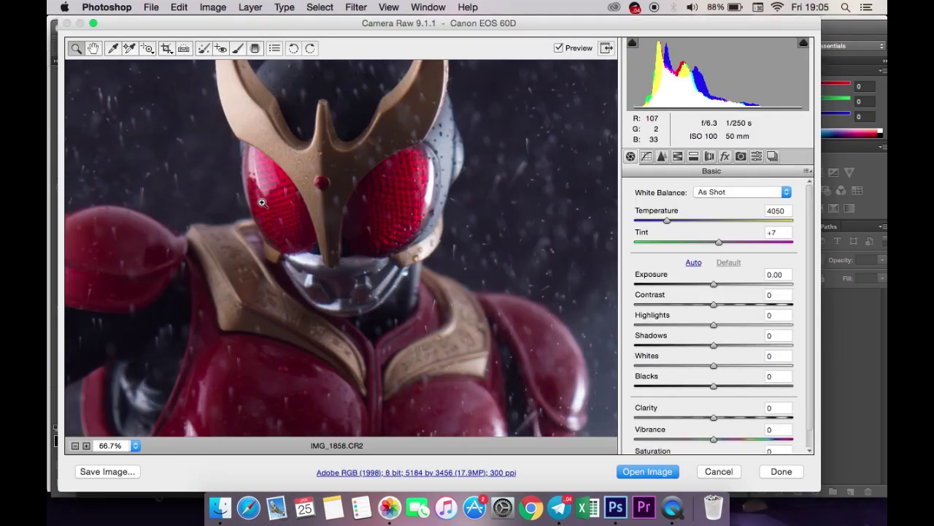
click(75, 445)
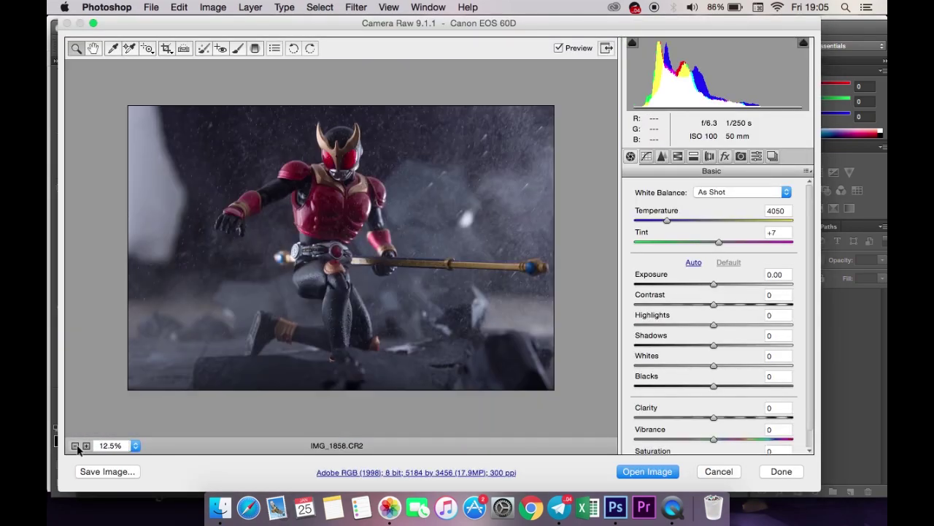
click(86, 445)
mouse_move(740, 279)
mouse_down()
mouse_move(733, 284)
mouse_move(747, 324)
mouse_move(683, 344)
mouse_up()
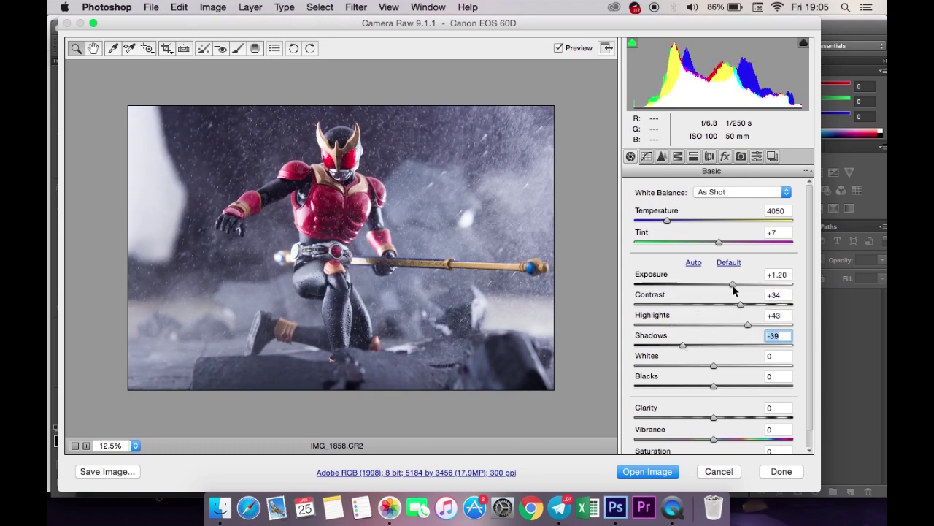
drag(733, 284, 734, 285)
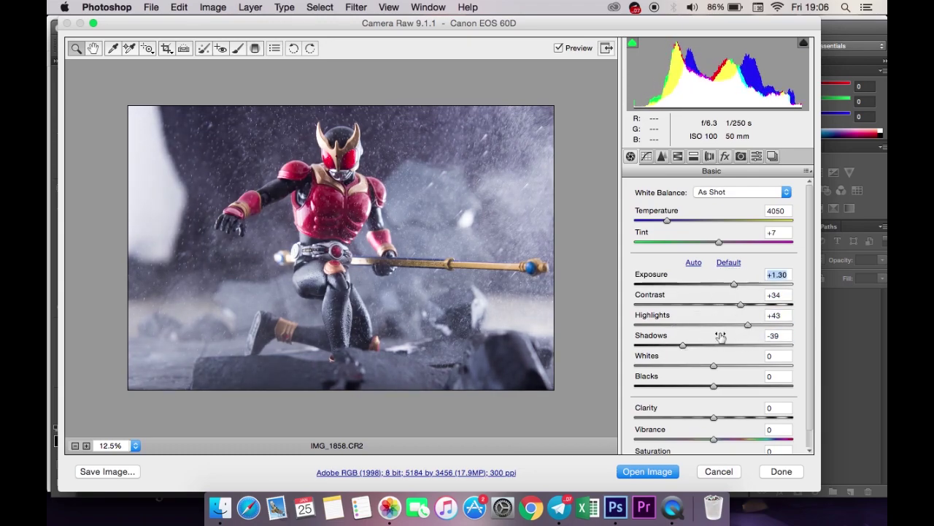
mouse_move(713, 365)
mouse_down()
mouse_move(698, 365)
mouse_move(734, 417)
mouse_move(736, 440)
mouse_up()
drag(667, 221, 665, 222)
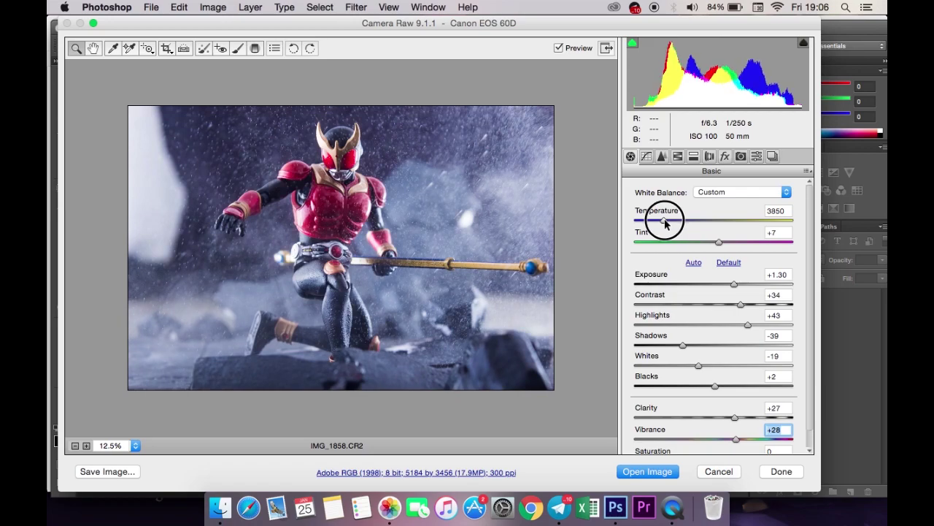
Step: Keep Custom white balance, compare before and after, and open the image in Photoshop
click(332, 168)
click(74, 446)
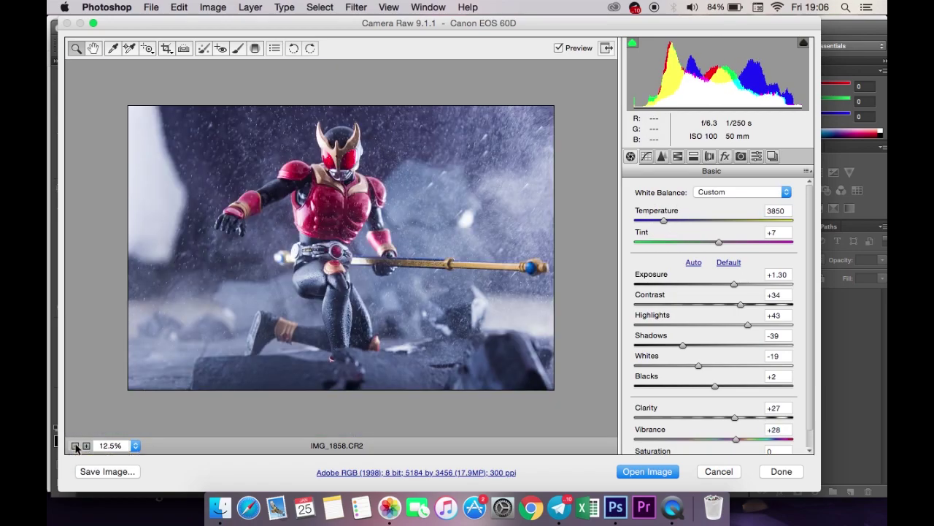
click(75, 446)
scroll(716, 314, down, 2)
scroll(715, 314, up, 2)
click(786, 192)
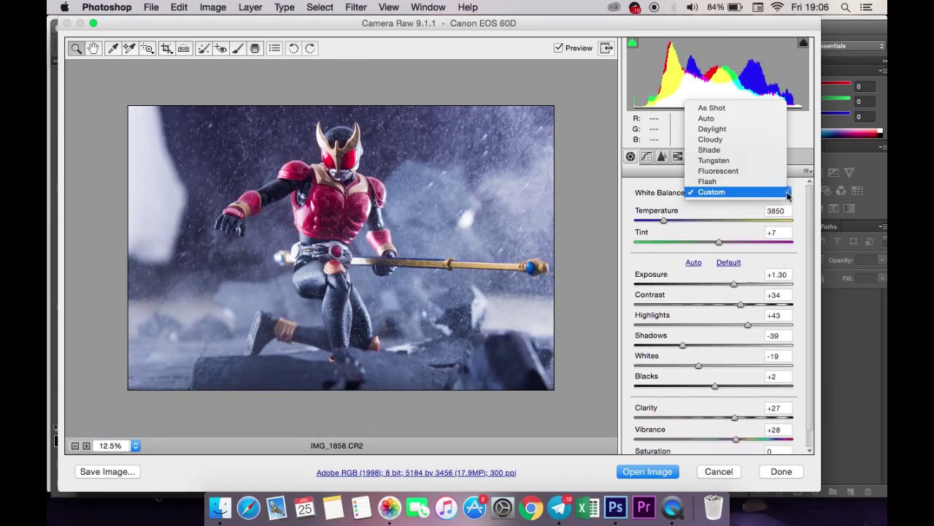
click(633, 205)
click(558, 49)
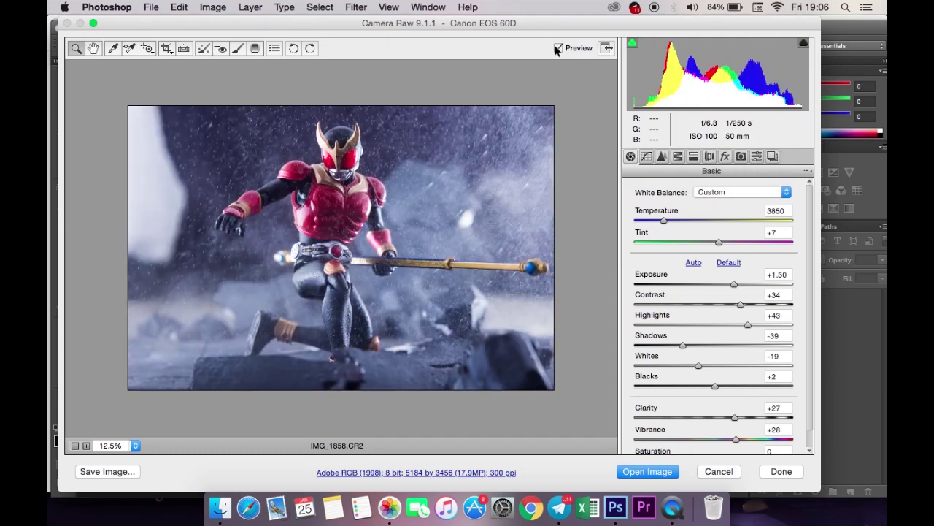
click(658, 470)
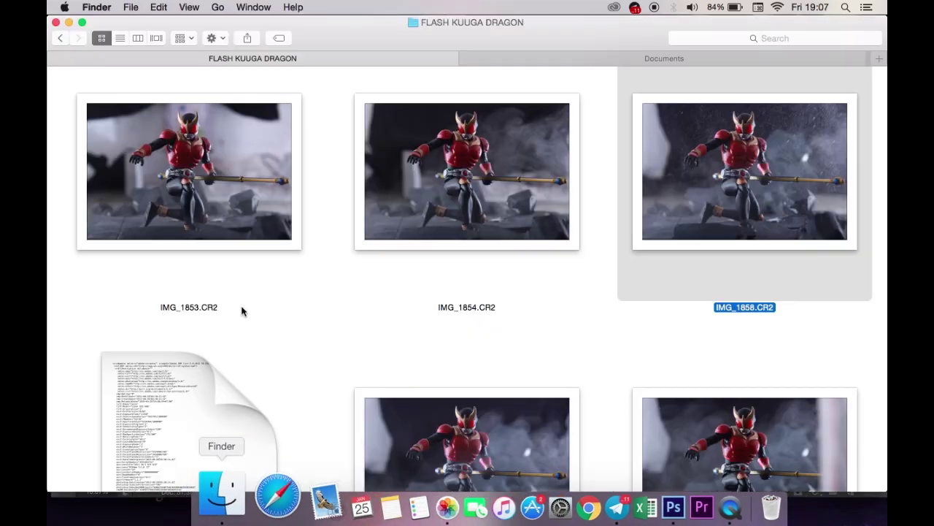
Step: Open IMG_1862.CR2 in Photoshop's Camera Raw and raise its Exposure to +1.55
scroll(411, 275, down, 10)
scroll(411, 276, down, 3)
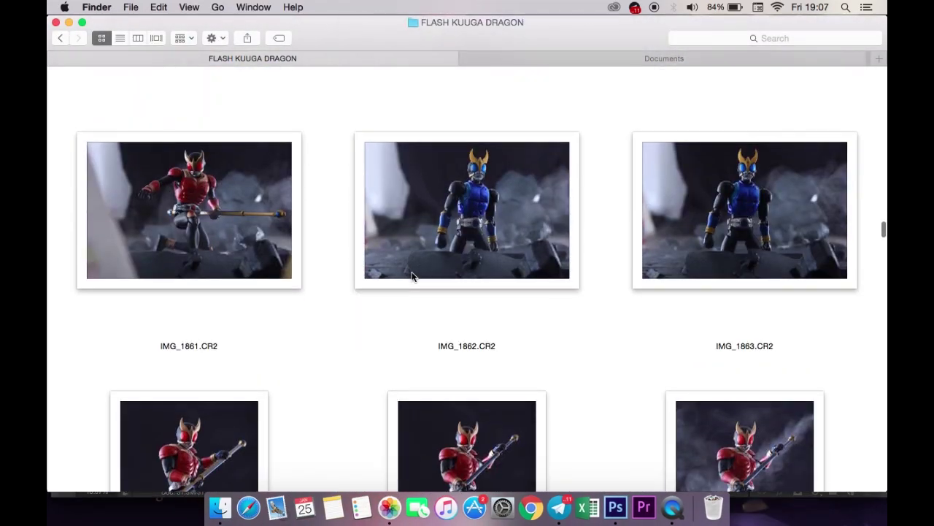
right_click(485, 248)
click(708, 243)
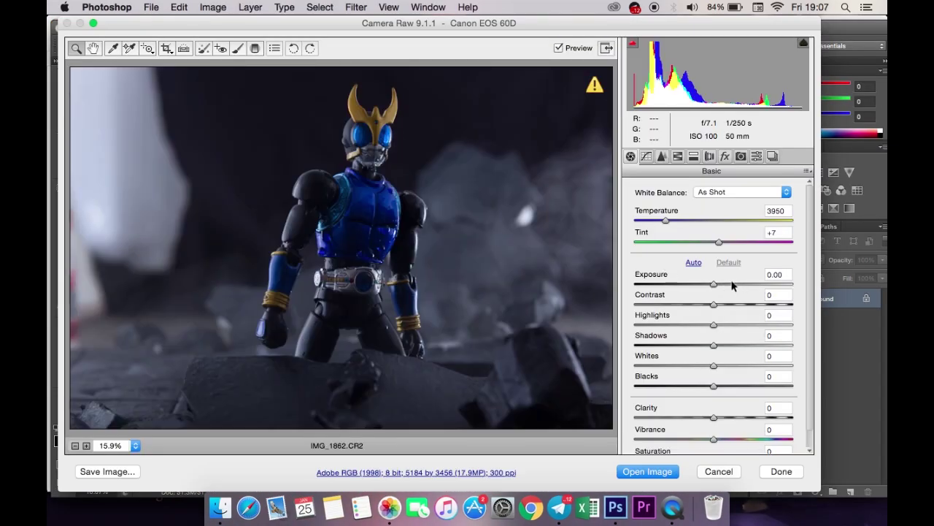
mouse_move(733, 284)
mouse_down()
mouse_move(736, 303)
mouse_move(694, 345)
mouse_up()
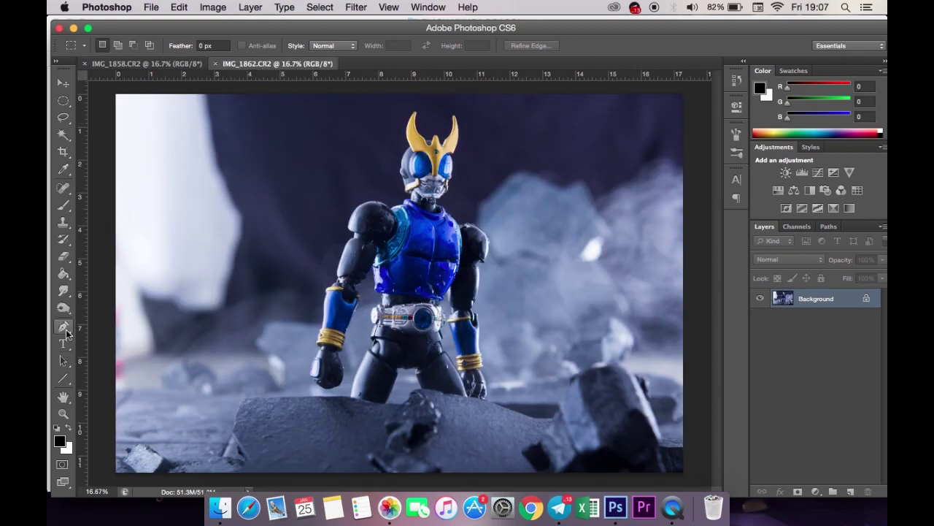
Step: Trace a Pen path around IMG_1862's blue chest armor at 100% zoom
click(64, 328)
key(super+equal)
key(super+equal)
key(super+equal)
key(super+equal)
key(super+equal)
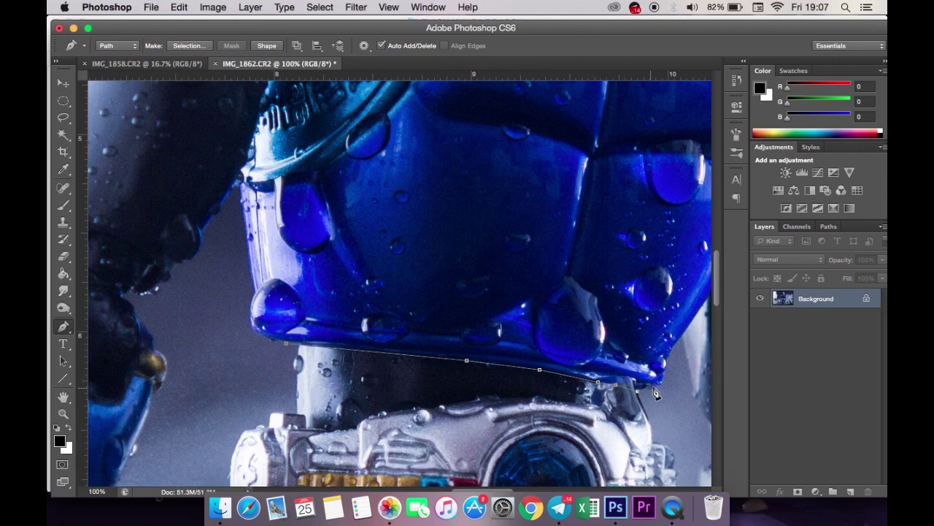
scroll(665, 308, right, 5)
scroll(665, 309, up, 4)
click(560, 405)
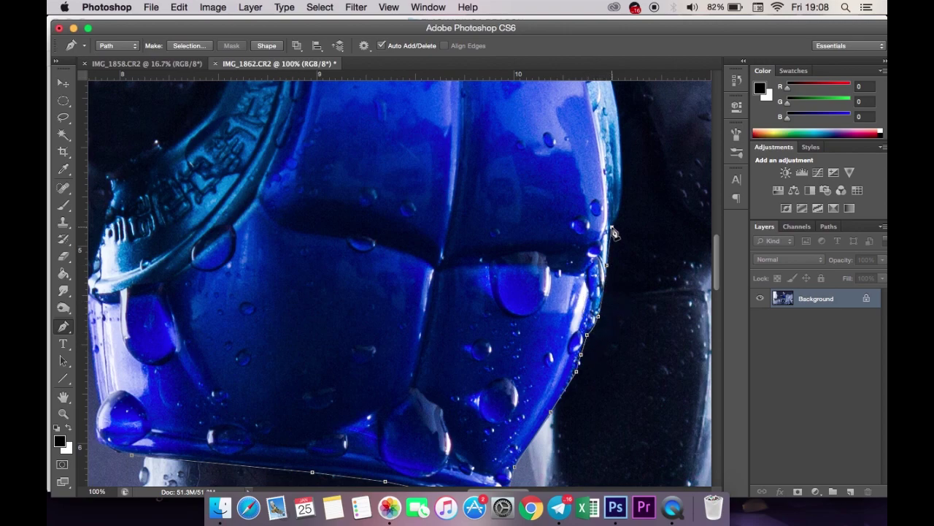
scroll(624, 188, up, 2)
scroll(613, 197, up, 3)
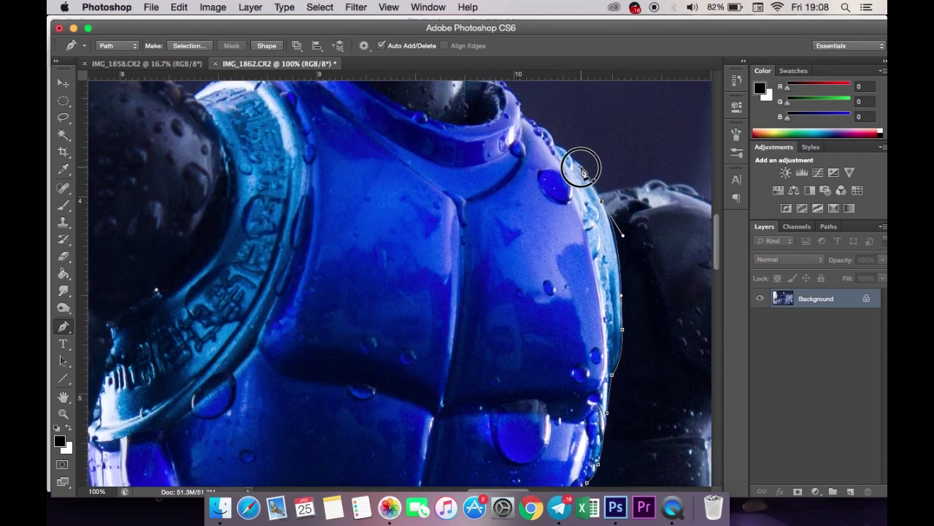
scroll(523, 178, up, 3)
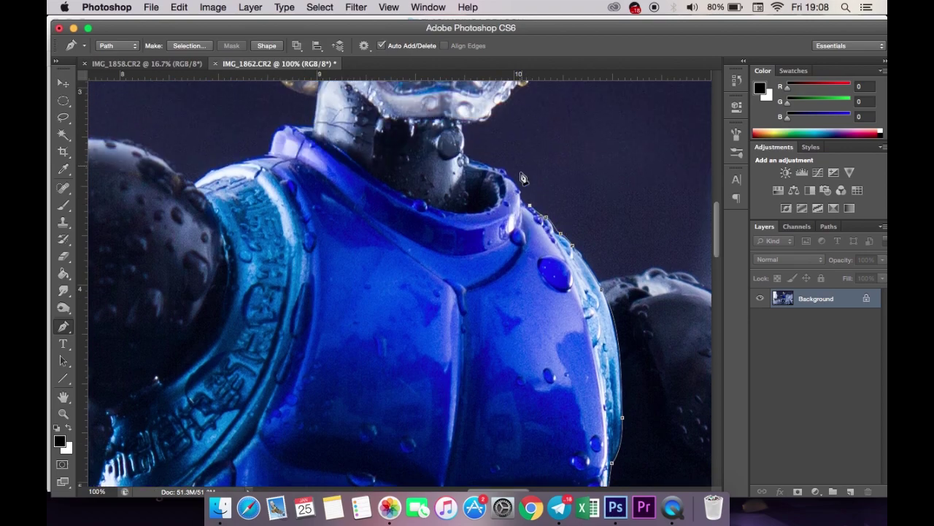
drag(319, 132, 286, 129)
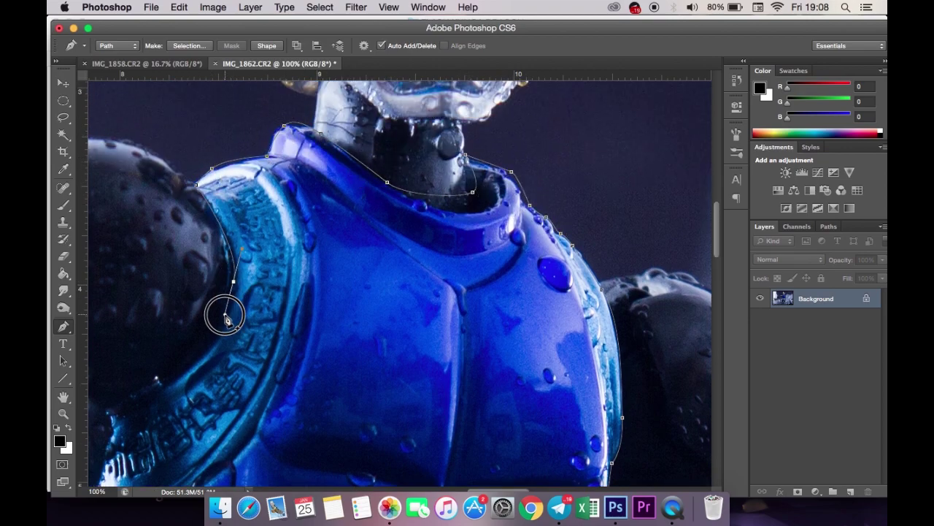
scroll(153, 394, down, 5)
scroll(152, 394, left, 4)
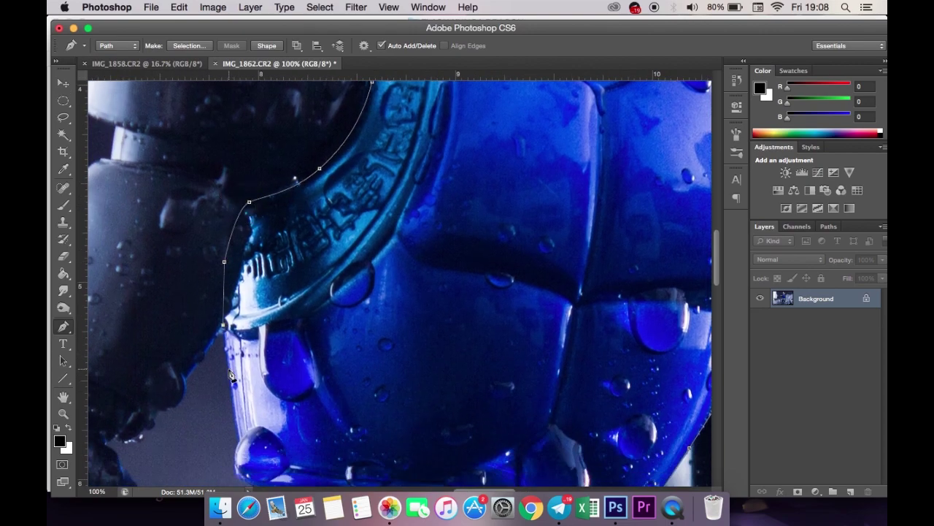
scroll(231, 374, down, 3)
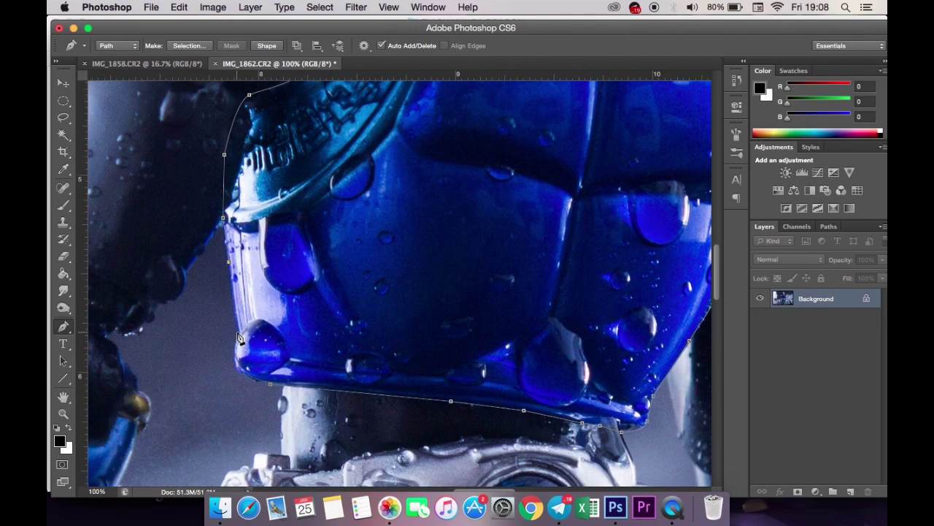
right_click(409, 272)
Step: Copy the armor selection to a new layer and drag it into IMG_1858
click(429, 321)
key(Return)
key(ctrl+j)
drag(307, 63, 230, 234)
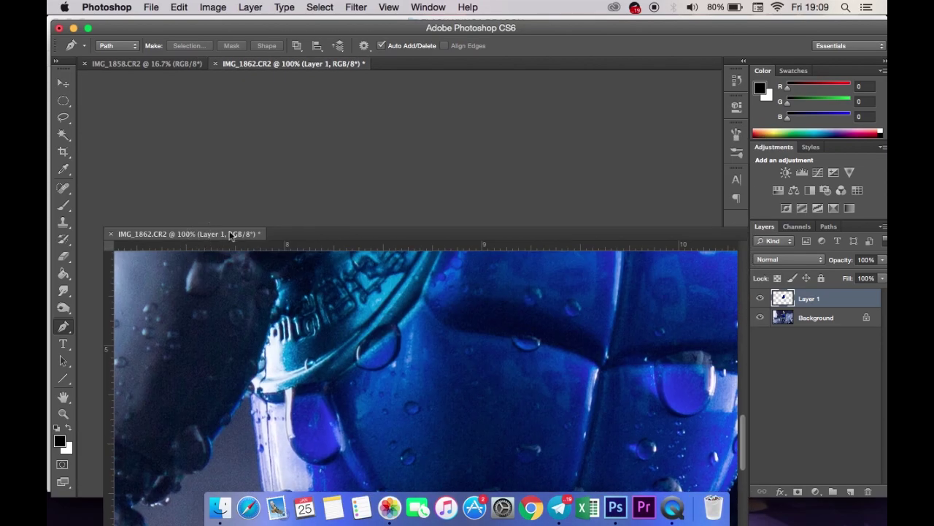
drag(571, 233, 528, 278)
mouse_move(783, 298)
mouse_down()
mouse_move(498, 238)
mouse_move(400, 201)
mouse_up()
Step: Zoom to 50% and move and enlarge the blue armor over the red chest
key(v)
key(super+plus)
key(super+plus)
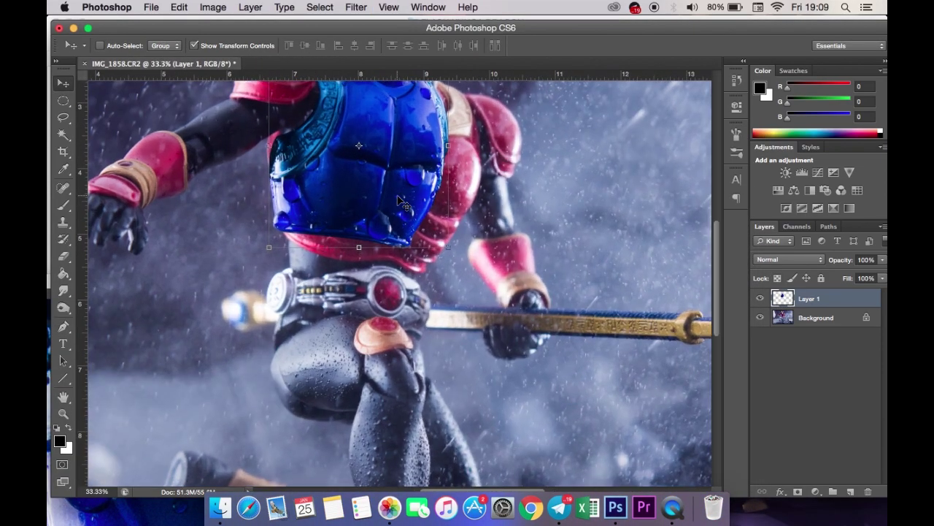
key(super+plus)
scroll(400, 219, up, 5)
drag(396, 334, 346, 305)
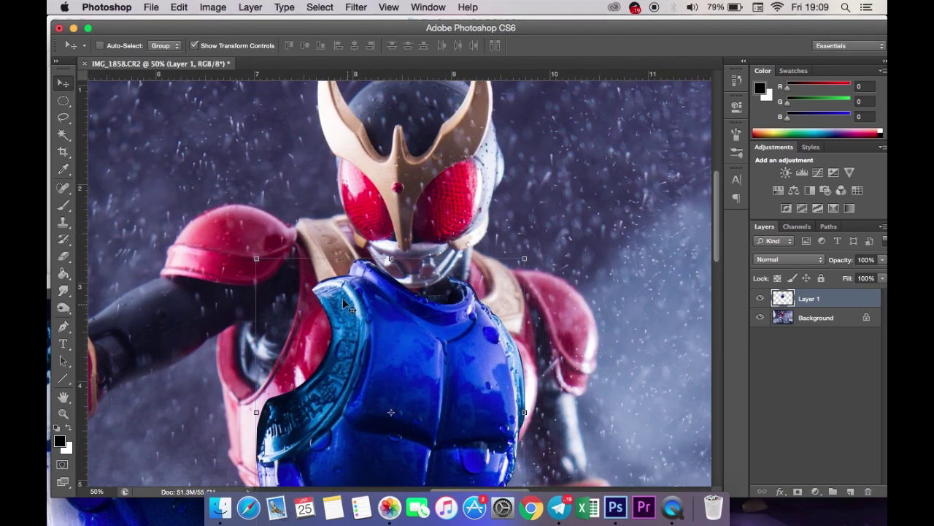
drag(256, 258, 173, 163)
mouse_move(378, 257)
mouse_down()
mouse_move(427, 334)
mouse_move(402, 324)
mouse_up()
scroll(402, 323, down, 5)
mouse_move(276, 192)
mouse_down()
mouse_move(335, 302)
mouse_move(277, 288)
mouse_up()
Step: Free Transform the armor down to 91.59% width and nudge it into place
key(ctrl+t)
drag(197, 345, 224, 337)
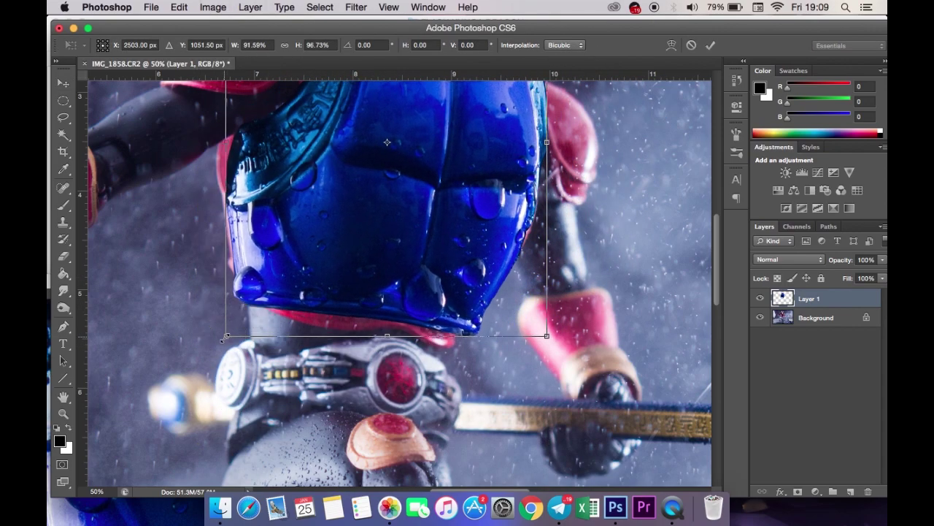
scroll(224, 337, up, 5)
scroll(292, 321, down, 2)
drag(359, 299, 354, 315)
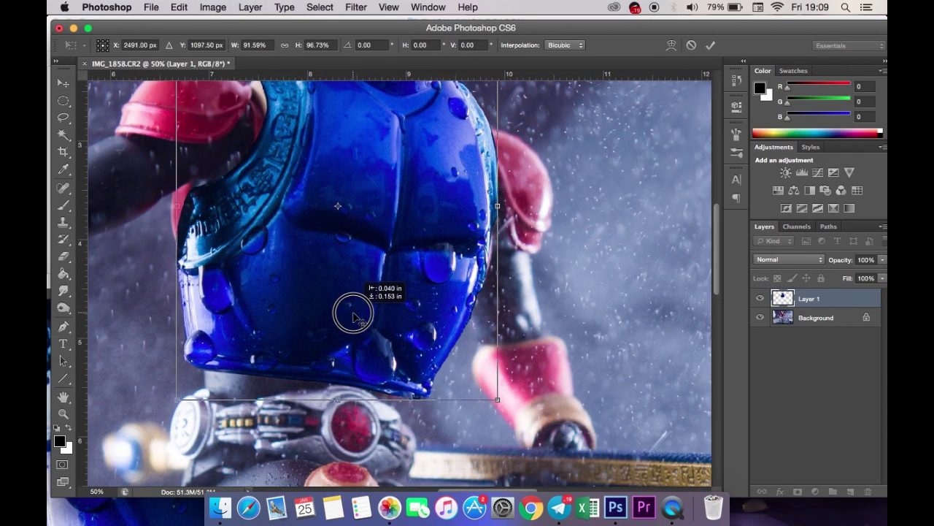
key(Return)
Step: Stretch the armor to 106.05% height, then toggle its visibility to compare
scroll(353, 315, up, 4)
key(ctrl+t)
drag(343, 132, 348, 215)
key(Return)
scroll(413, 259, down, 4)
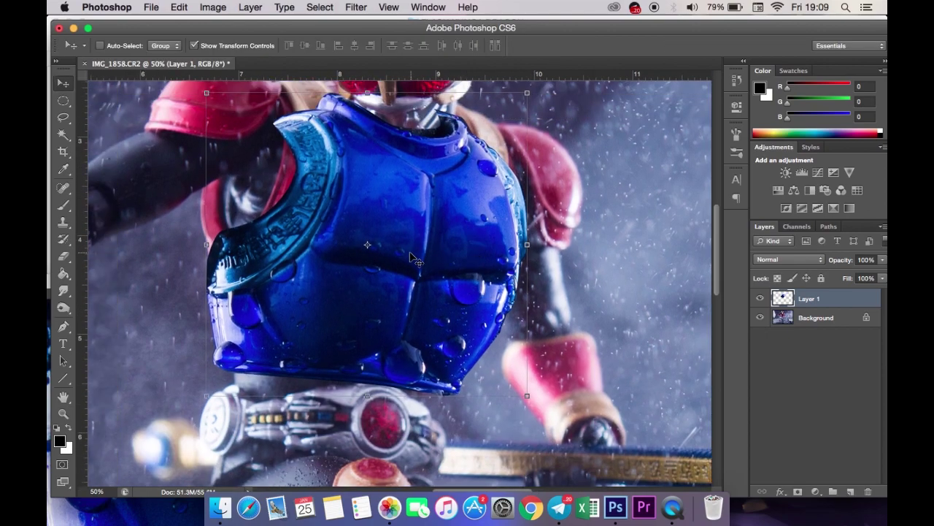
drag(530, 258, 519, 246)
scroll(490, 241, up, 4)
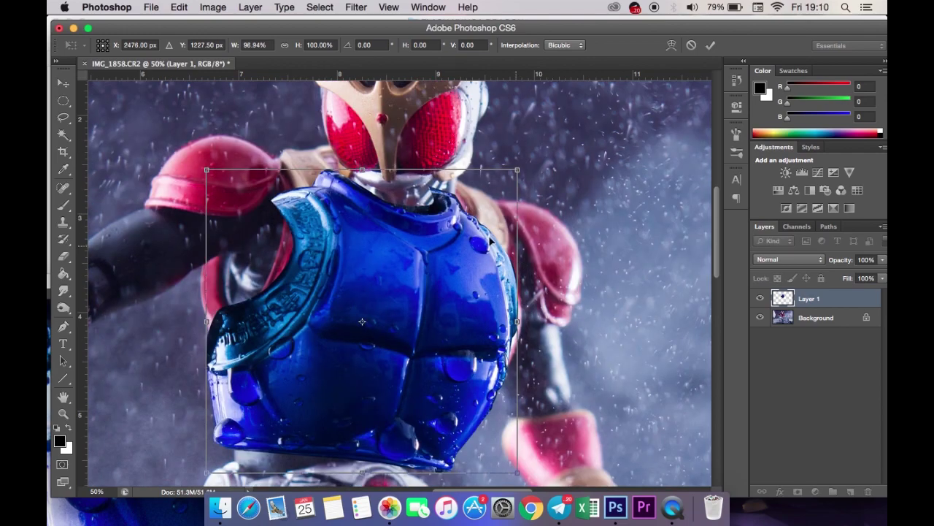
drag(362, 169, 361, 151)
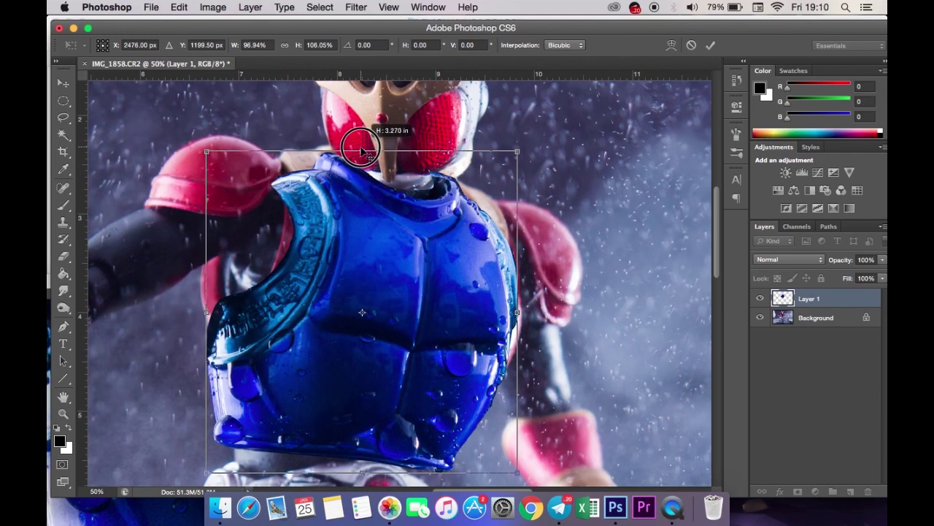
key(Return)
click(760, 298)
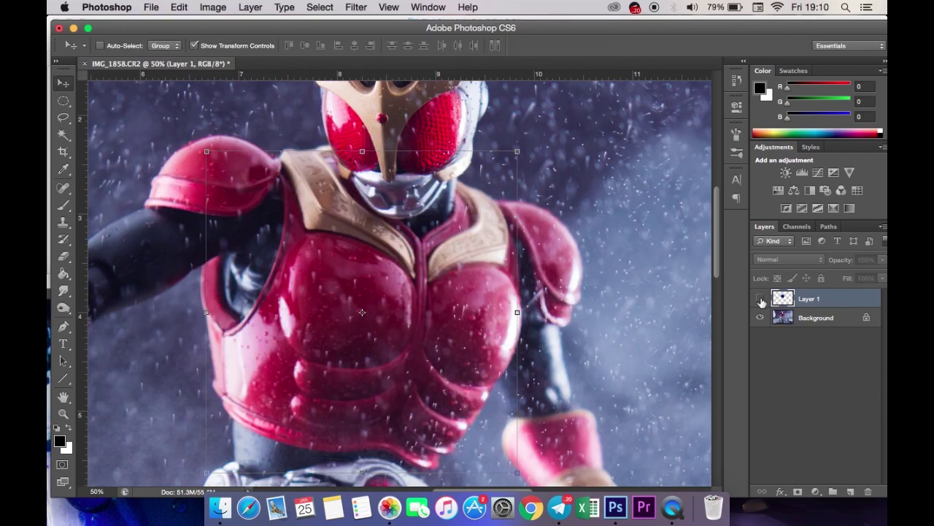
click(761, 298)
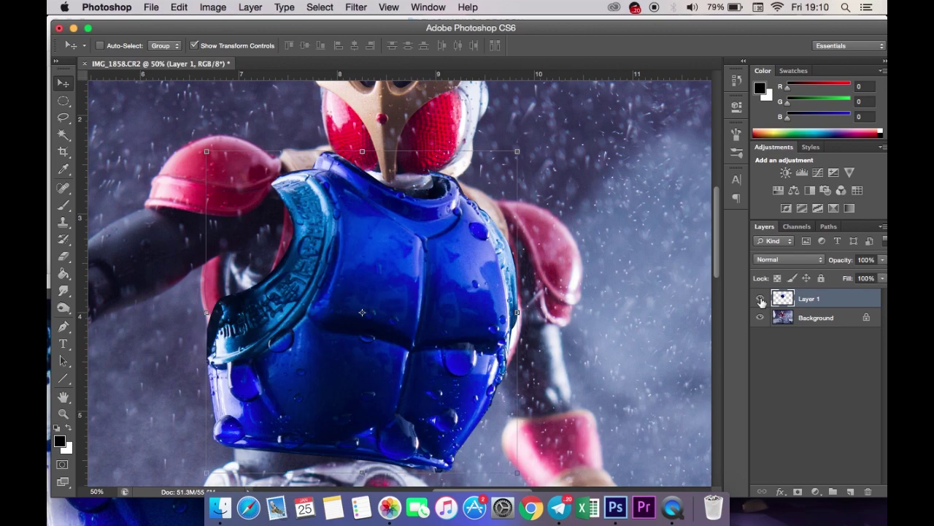
Step: Warp the armor's edges to fit the chest, then hide Layer 1
click(179, 7)
mouse_move(200, 297)
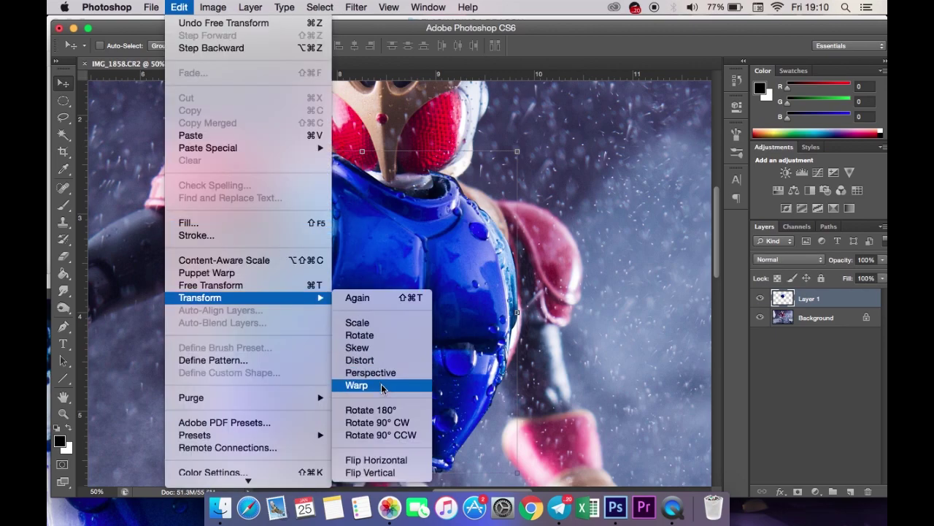
click(358, 381)
drag(491, 212, 497, 201)
drag(285, 167, 281, 142)
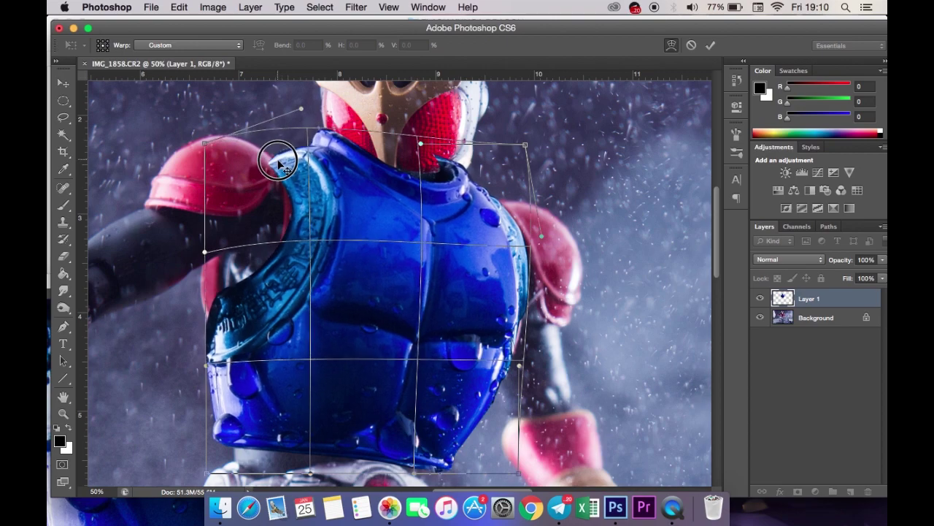
drag(223, 314, 213, 298)
drag(351, 431, 358, 445)
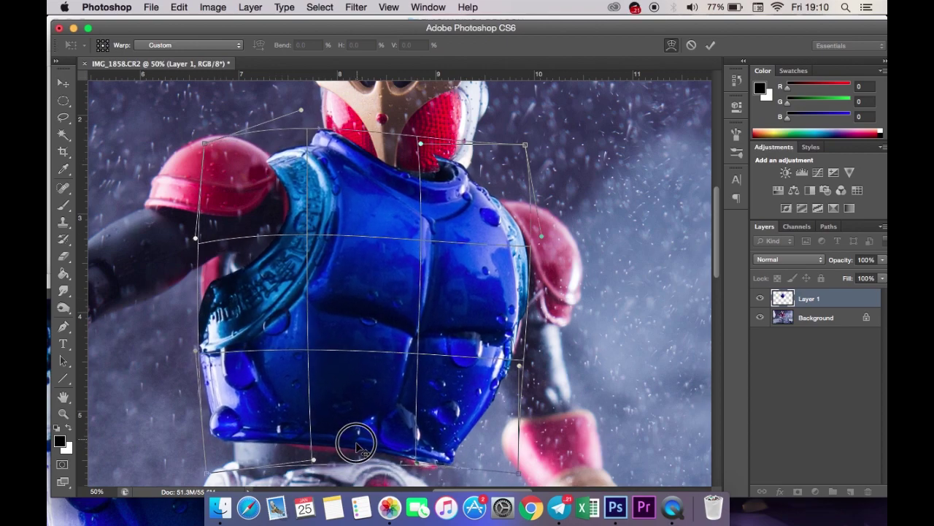
key(Return)
click(759, 299)
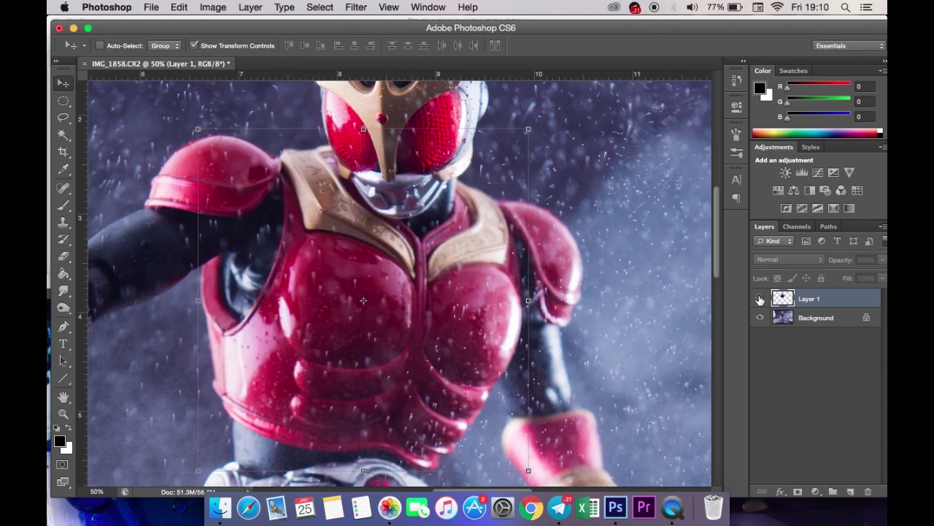
Step: Trace a Pen path around the red figure's helmet, chin and neck
click(61, 328)
scroll(393, 160, up, 2)
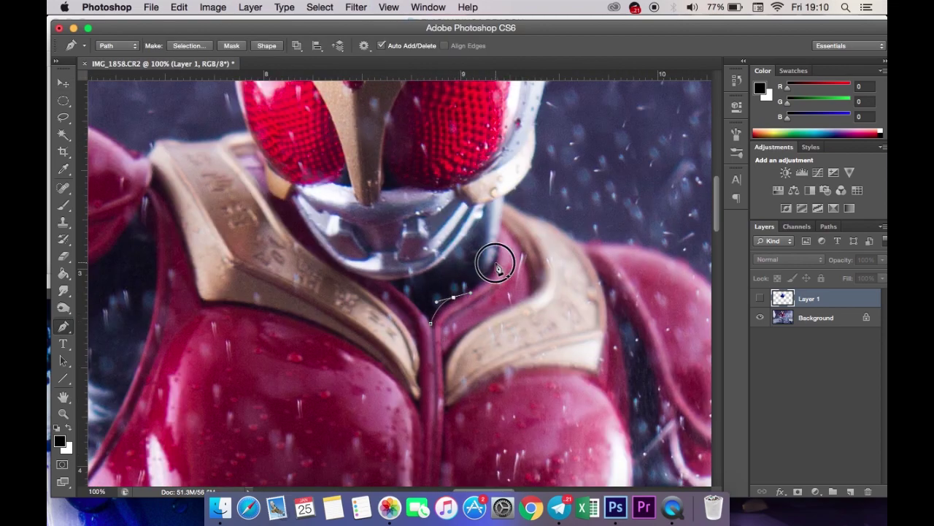
click(571, 136)
scroll(573, 140, up, 3)
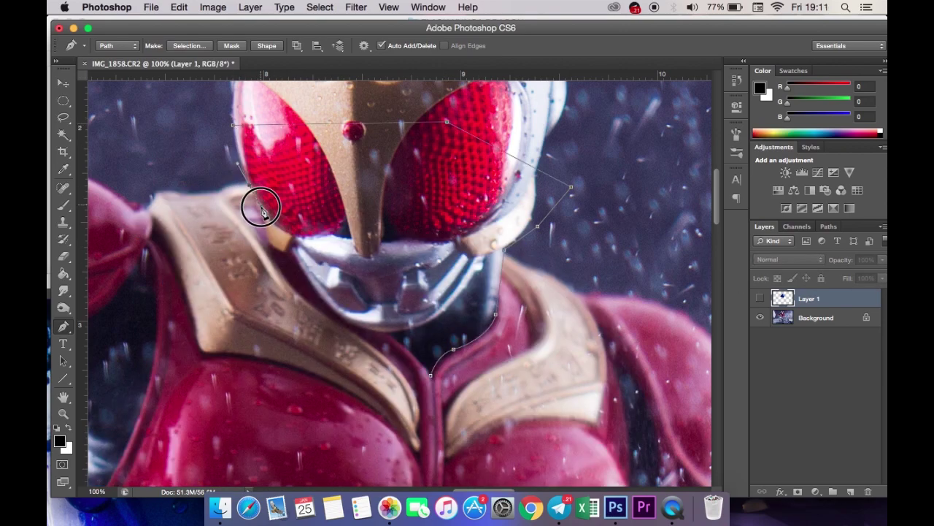
drag(248, 185, 298, 160)
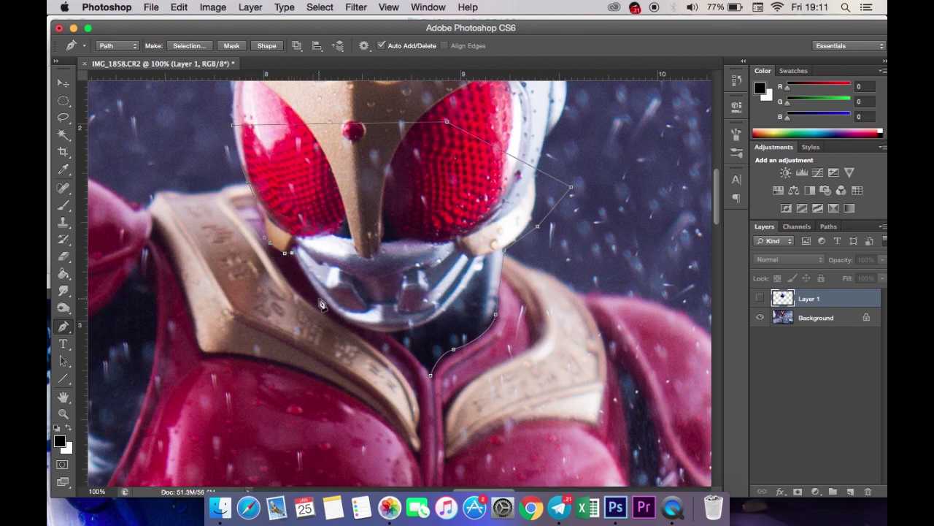
drag(372, 334, 454, 234)
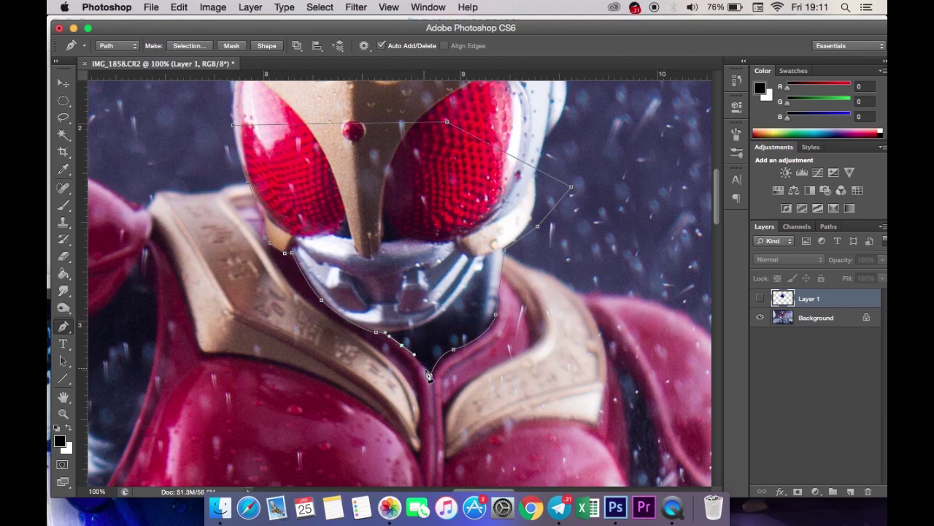
Step: Copy the helmet selection from Background to Layer 2 and show Layer 1 again
right_click(422, 305)
click(479, 355)
key(Return)
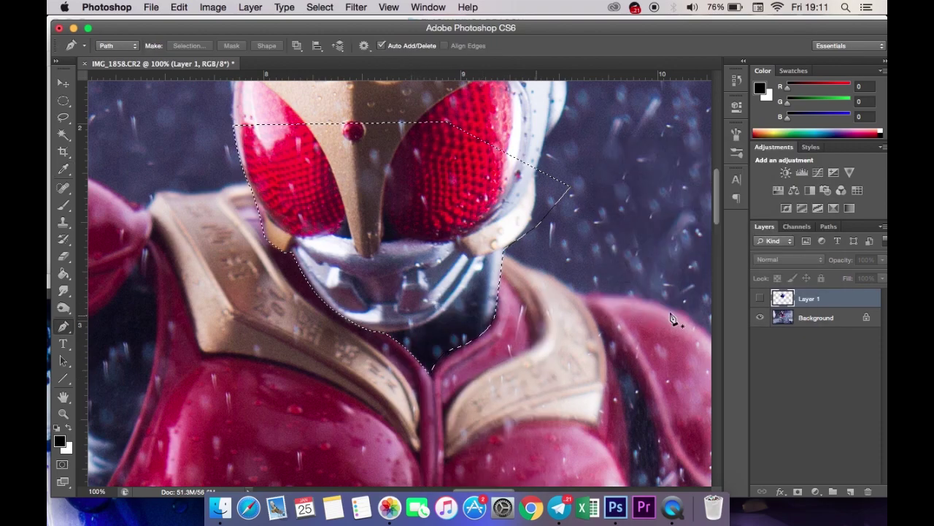
click(816, 321)
key(ctrl+j)
click(760, 300)
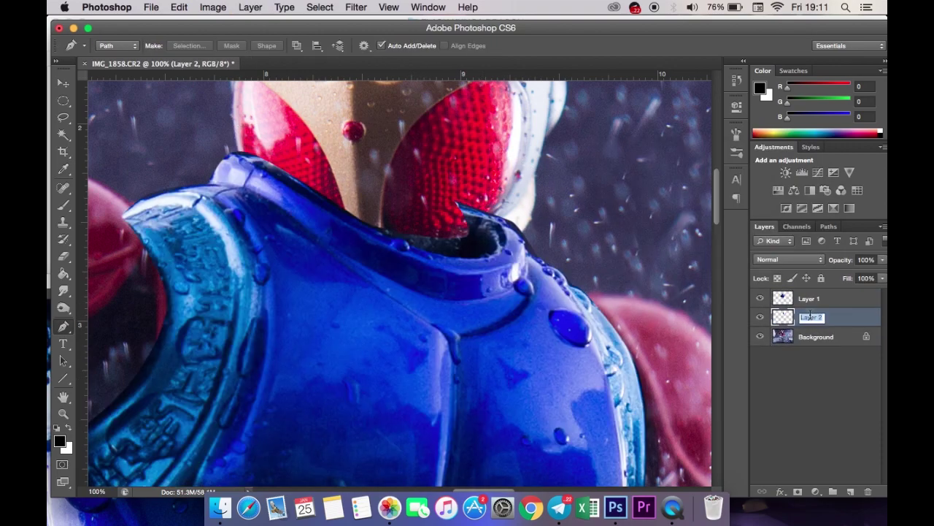
Step: Rename Layer 1 to 'body dragon' and drag 'kepala kuuga' above it so the red head overlaps
double_click(807, 298)
text(body dragon)
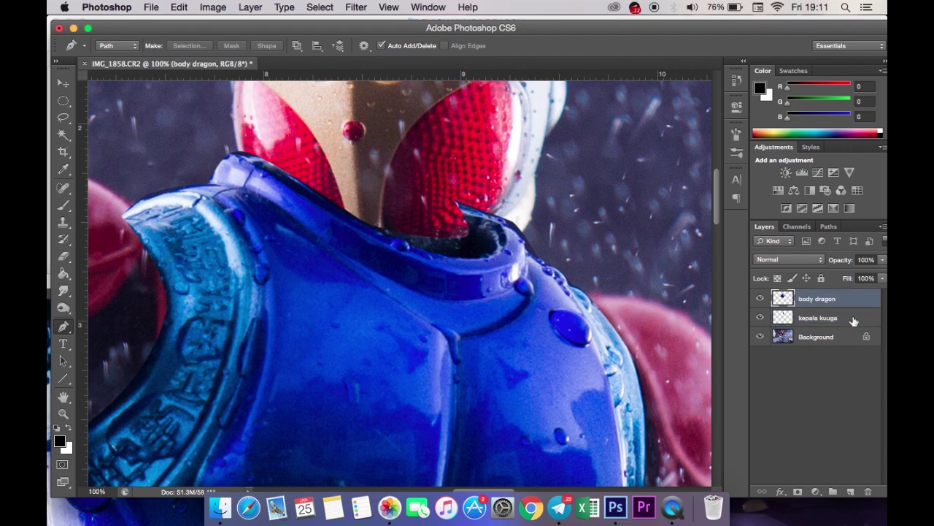
double_click(853, 318)
key(Escape)
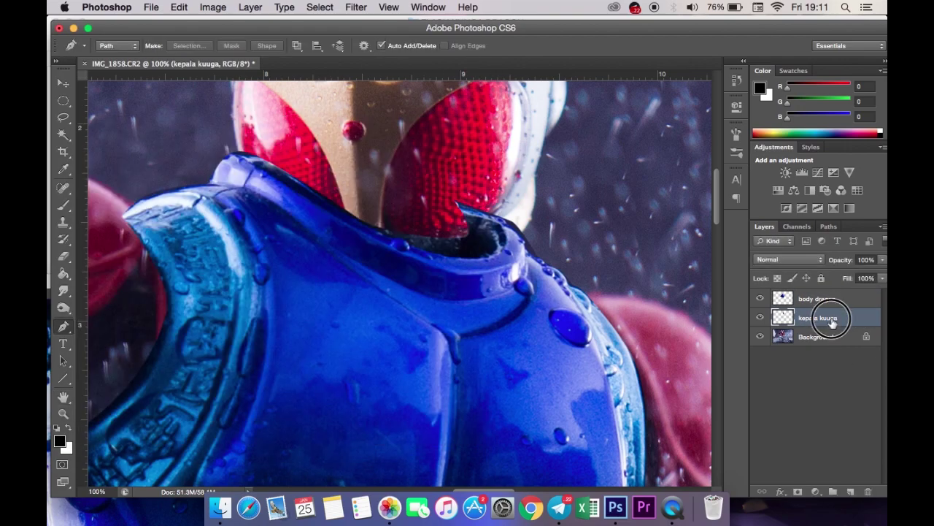
drag(830, 317, 830, 297)
click(817, 318)
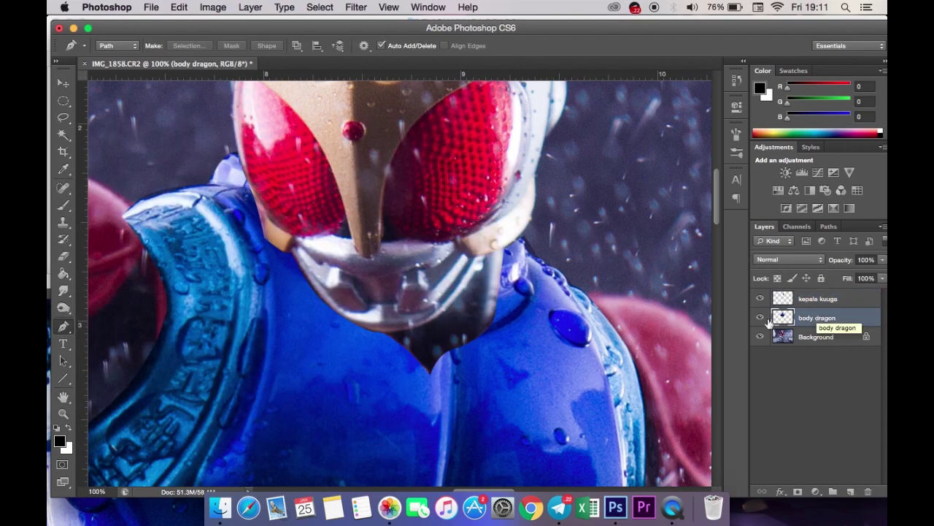
key(super+minus)
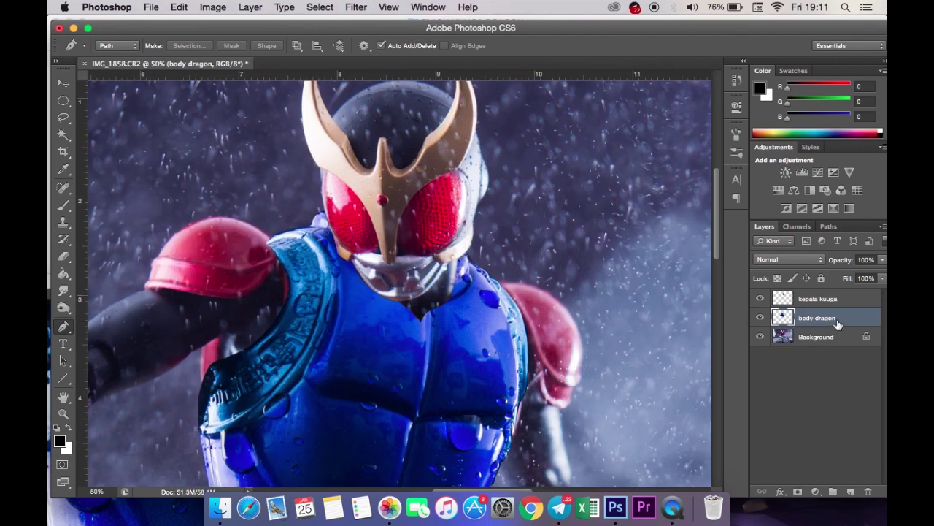
click(65, 82)
Step: Squash the blue chest armour shorter and warp its upper-left corner up to follow the torso
drag(363, 211, 363, 259)
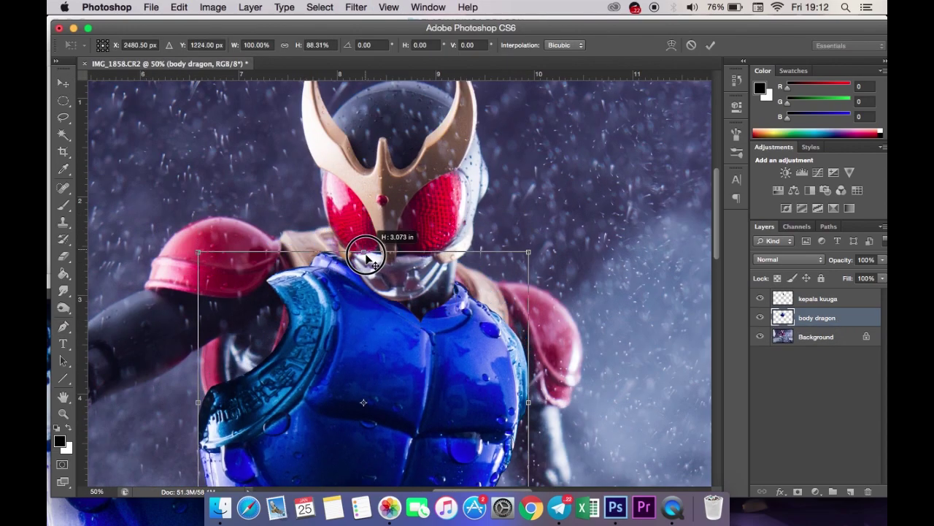
key(Return)
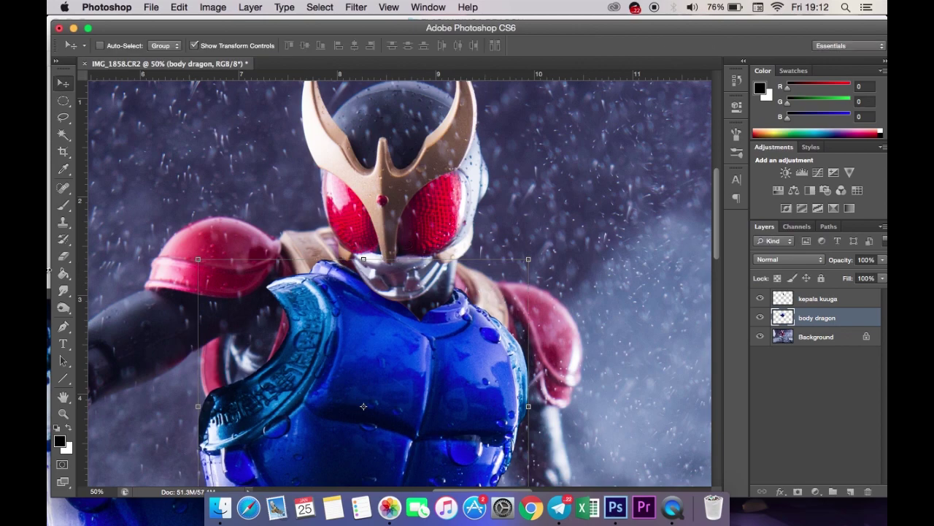
click(178, 7)
click(401, 386)
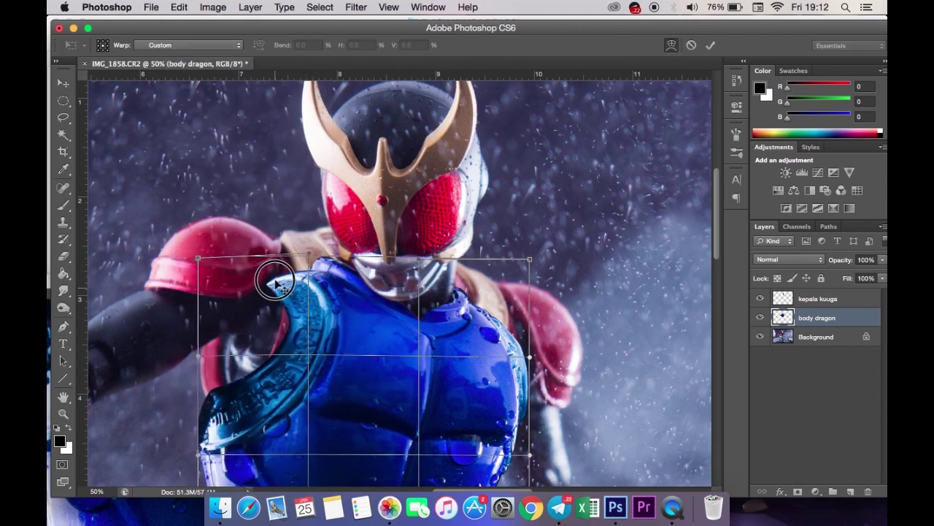
drag(307, 244, 279, 168)
mouse_move(471, 288)
mouse_down()
mouse_move(444, 324)
mouse_move(476, 298)
mouse_move(475, 283)
mouse_up()
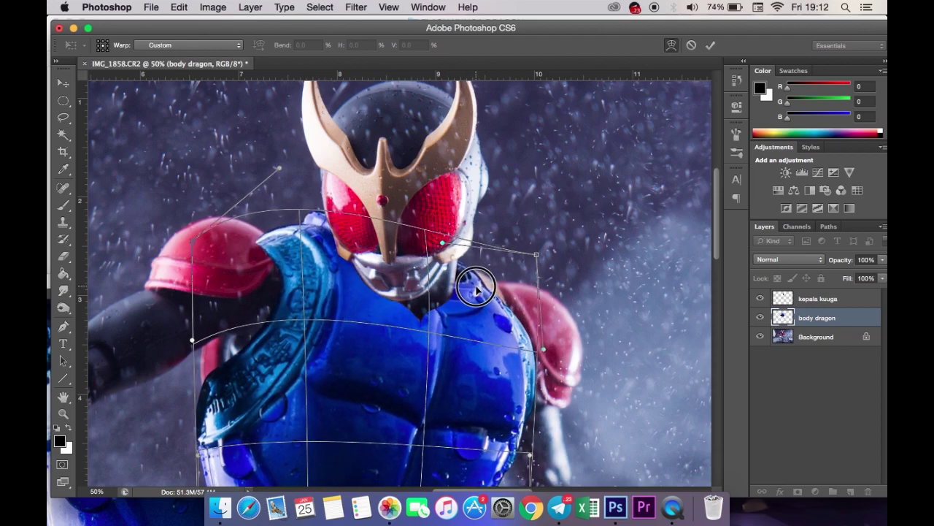
key(Return)
Step: Narrow the chest armour to about 94% width and shift it down and right onto the torso
drag(385, 348, 384, 379)
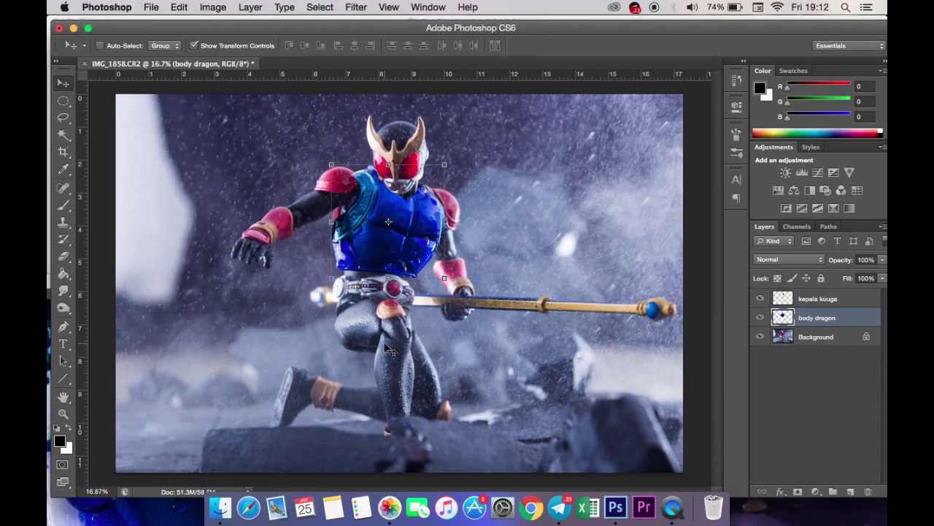
scroll(438, 292, up, 1)
drag(536, 277, 515, 276)
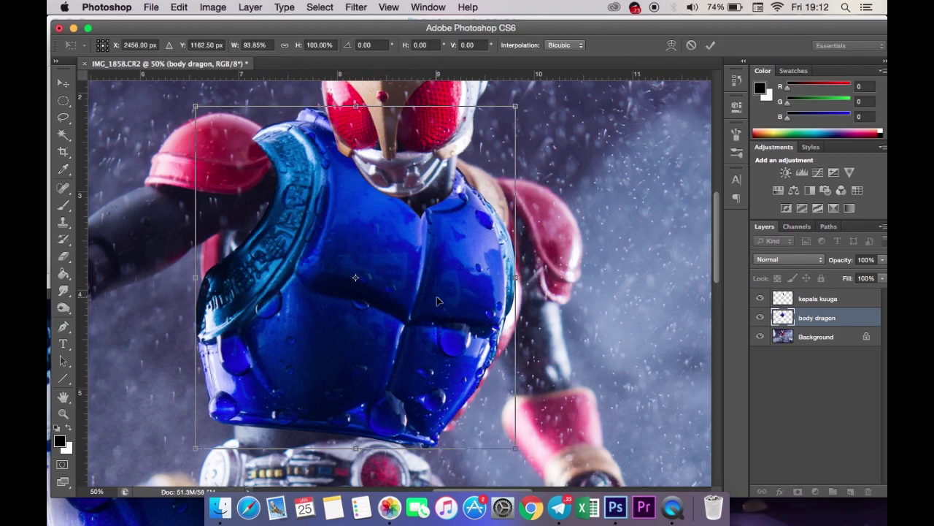
drag(437, 299, 446, 317)
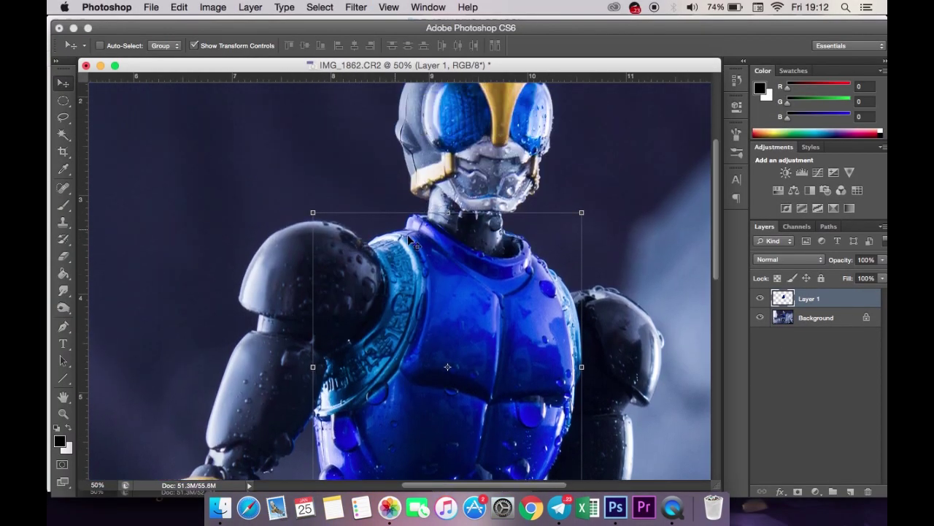
Step: Move the IMG_1862 window aside, browse the figure photos in Finder, and return to IMG_1858
drag(336, 69, 315, 171)
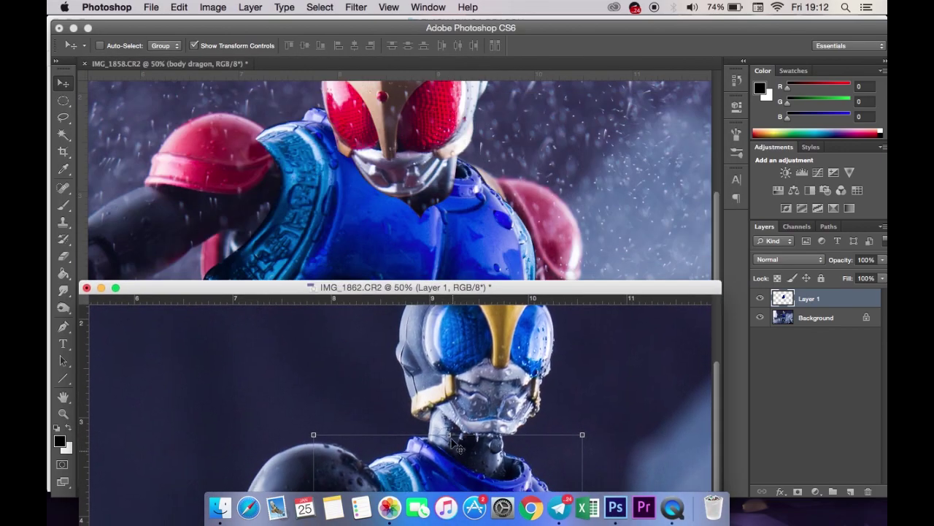
click(220, 507)
scroll(379, 277, up, 1)
scroll(433, 219, up, 5)
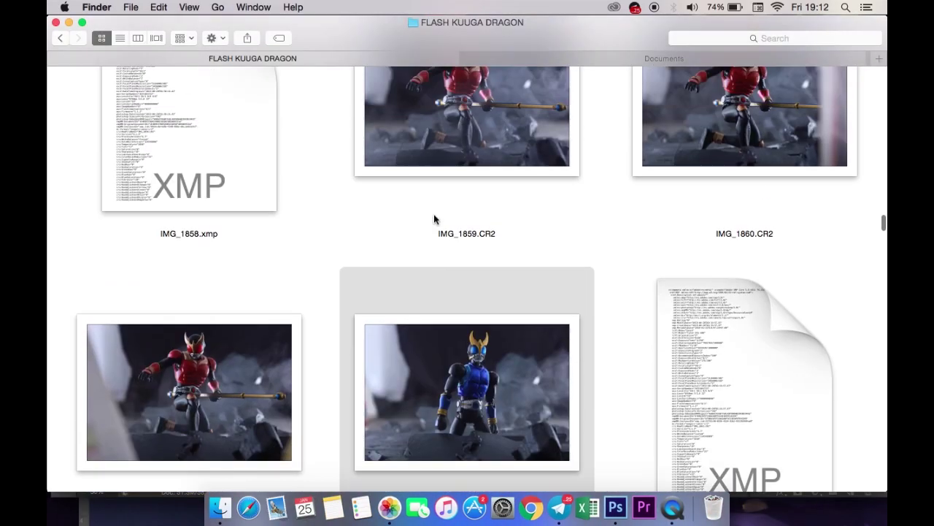
click(616, 506)
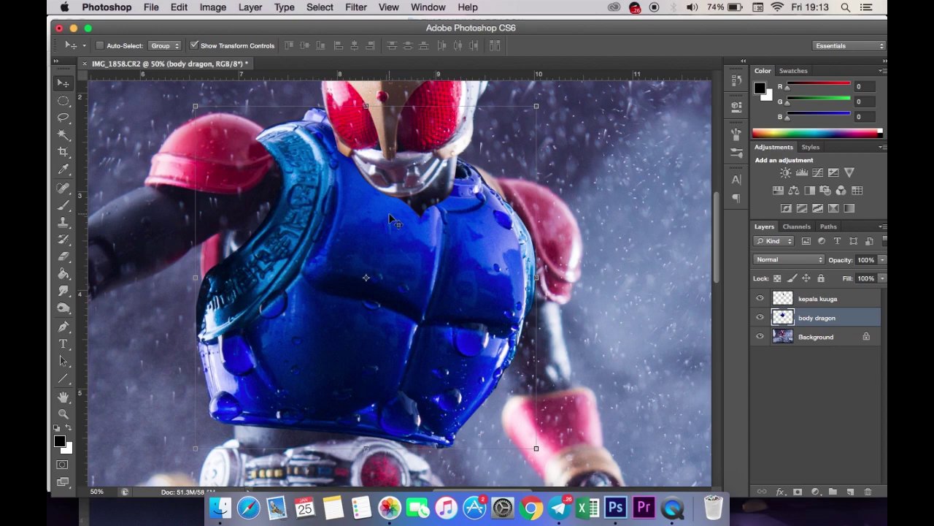
Step: Reposition the chest armour on the torso and reselect the body dragon layer with the Move tool
drag(389, 218, 380, 253)
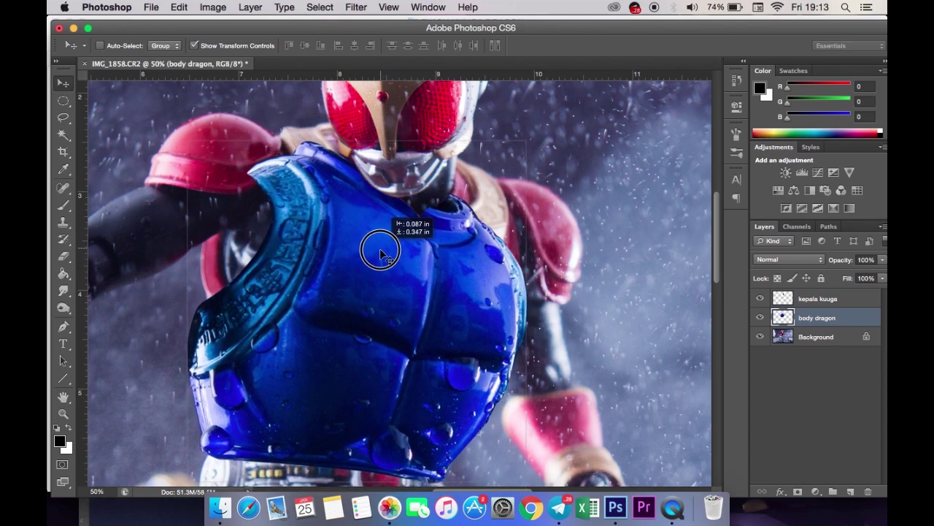
mouse_move(380, 253)
mouse_down()
mouse_move(436, 286)
mouse_move(457, 247)
mouse_up()
scroll(436, 286, up, 2)
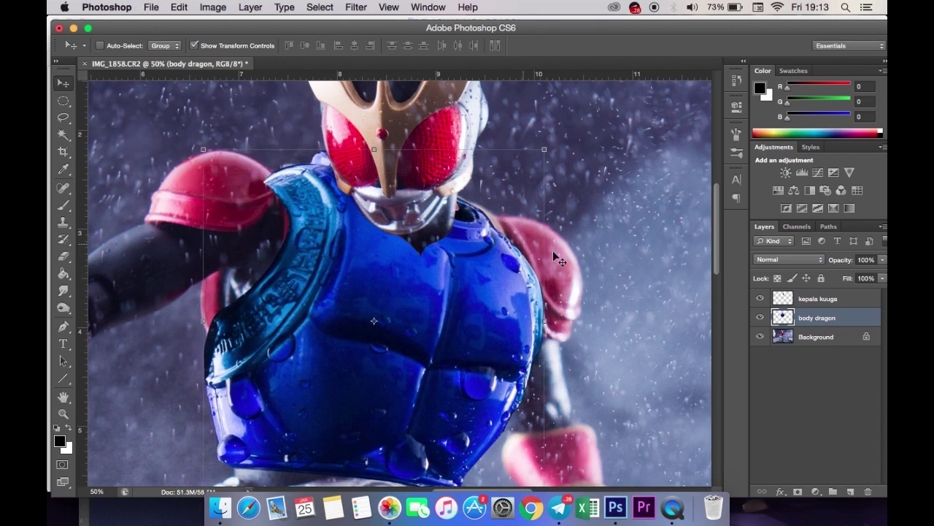
key(alt+bracketright)
key(e)
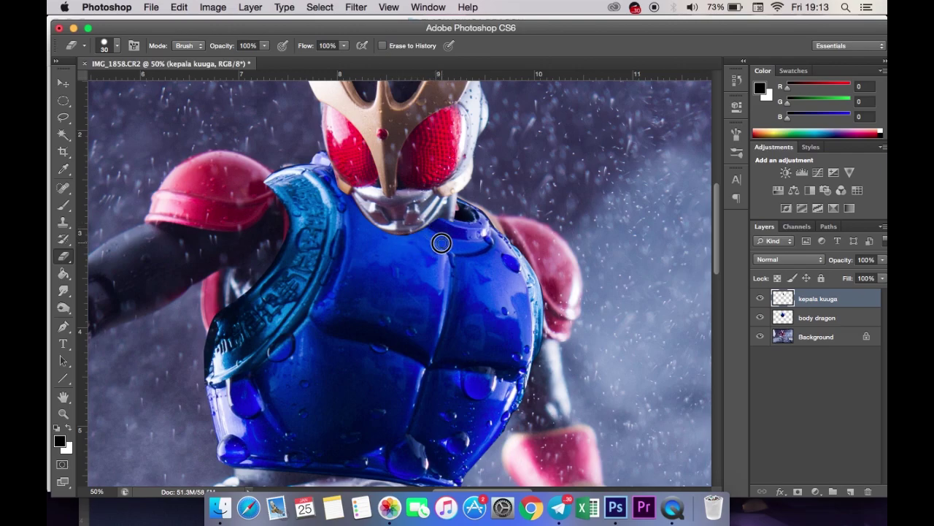
scroll(441, 243, down, 3)
scroll(438, 328, up, 4)
scroll(511, 292, up, 3)
key(v)
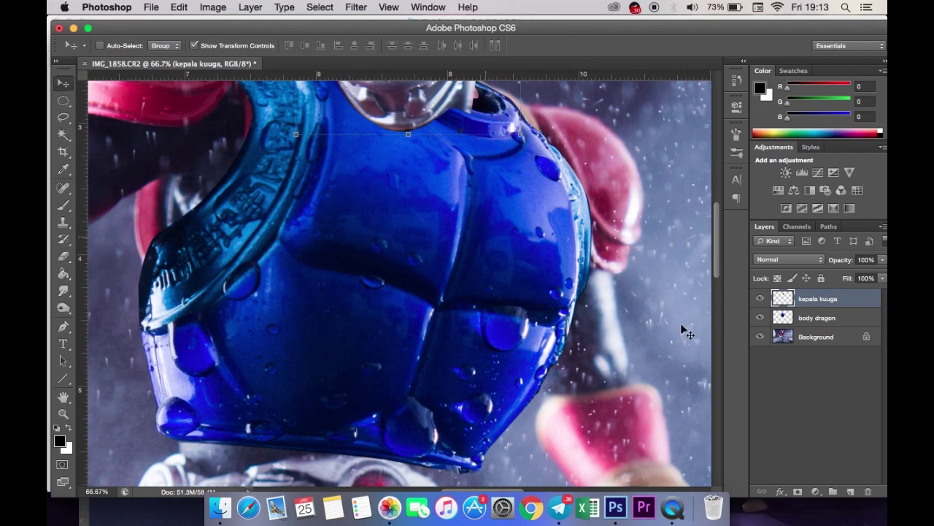
key(alt+bracketleft)
Step: Narrow the chest armour to about 90% width and move it right and down
key(ctrl+t)
drag(592, 246, 549, 246)
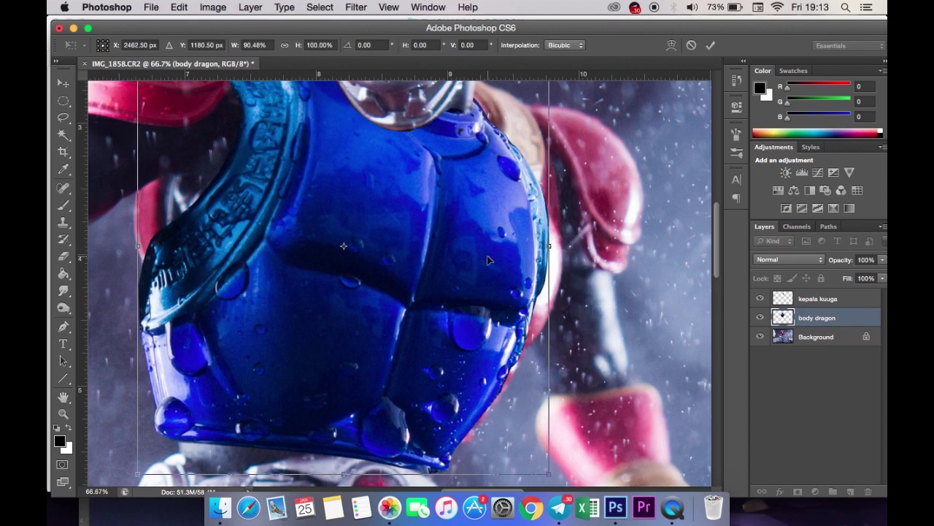
mouse_move(488, 260)
mouse_down()
mouse_move(501, 257)
mouse_move(490, 282)
mouse_move(521, 278)
mouse_move(519, 288)
mouse_up()
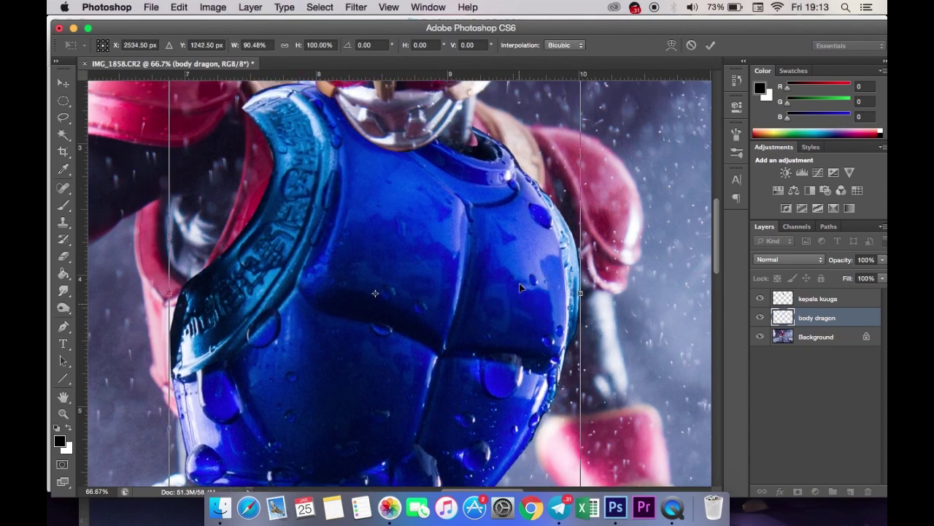
scroll(520, 288, up, 3)
drag(450, 300, 423, 328)
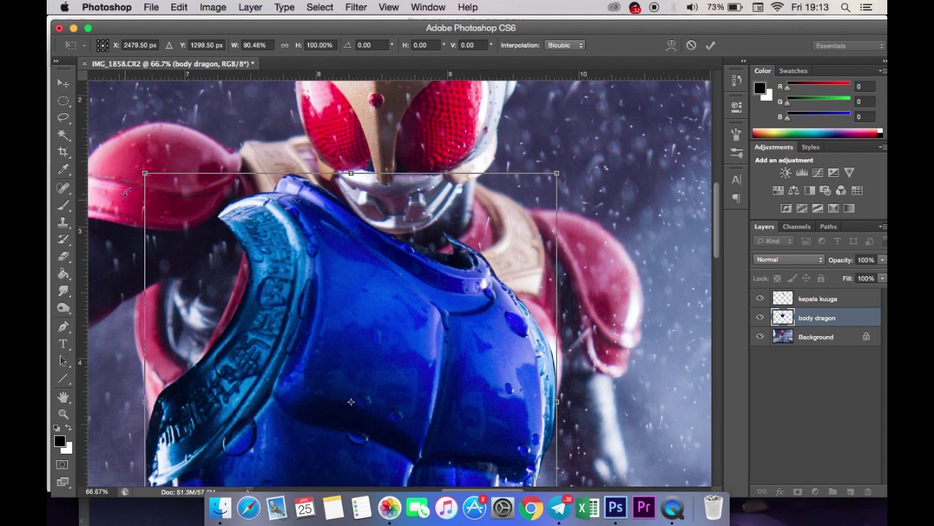
key(Return)
Step: Warp the armour, pulling its upper-left up and bulging its right side, so it ends above the belt
click(179, 6)
click(358, 384)
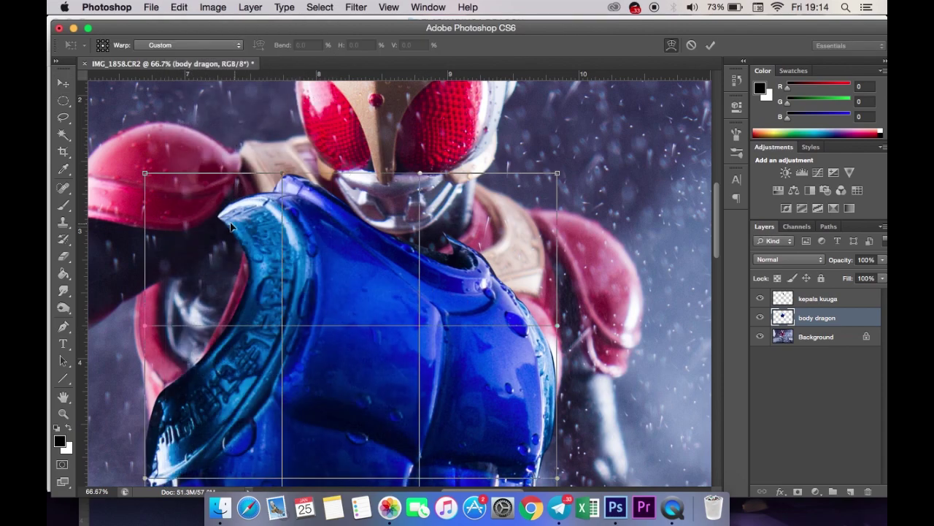
mouse_move(230, 227)
mouse_down()
mouse_move(229, 156)
mouse_move(219, 183)
mouse_up()
mouse_move(448, 242)
mouse_down()
mouse_move(438, 260)
mouse_move(508, 276)
mouse_move(503, 246)
mouse_move(517, 235)
mouse_move(507, 241)
mouse_up()
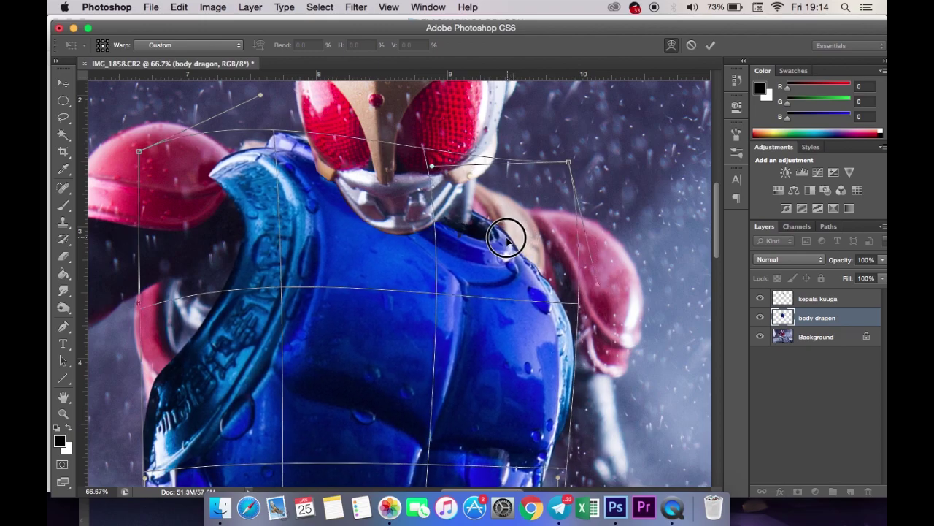
scroll(507, 238, down, 3)
scroll(323, 237, down, 3)
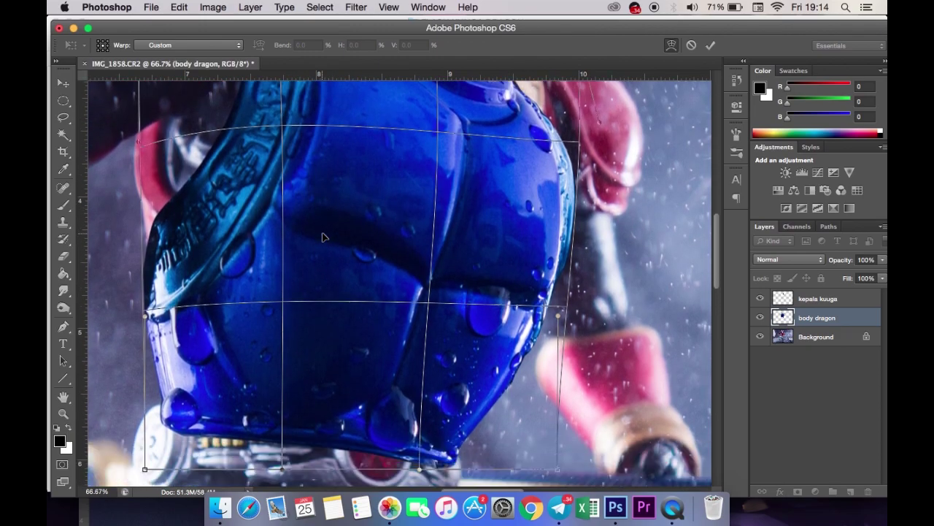
key(Return)
key(super+minus)
key(super+minus)
key(super+minus)
key(super+plus)
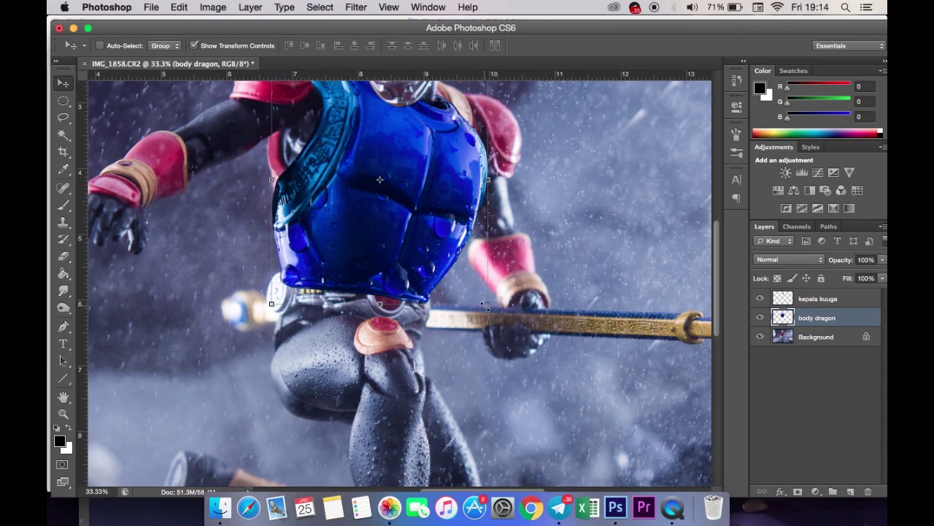
Step: Finish corner-scaling the chest armour, then select the Background layer of IMG_1862
drag(485, 304, 435, 257)
key(Return)
scroll(463, 281, up, 1)
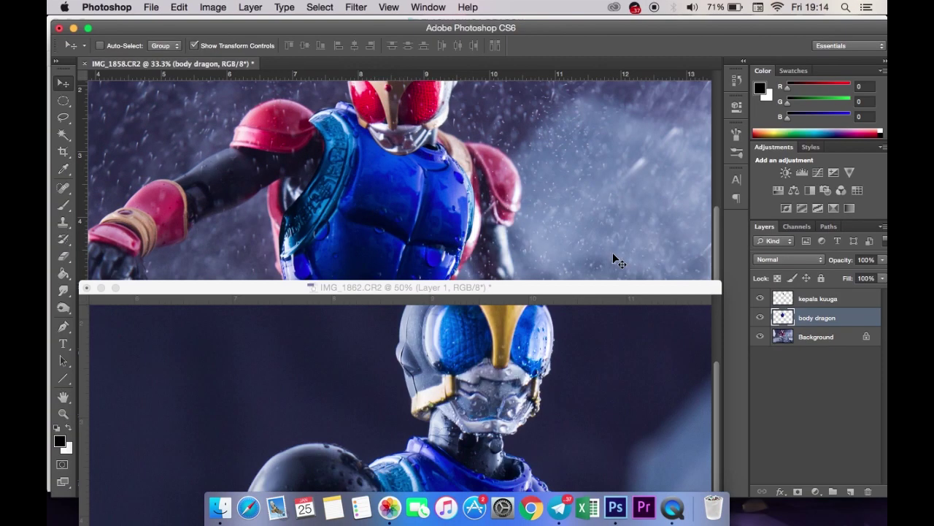
click(816, 318)
click(63, 326)
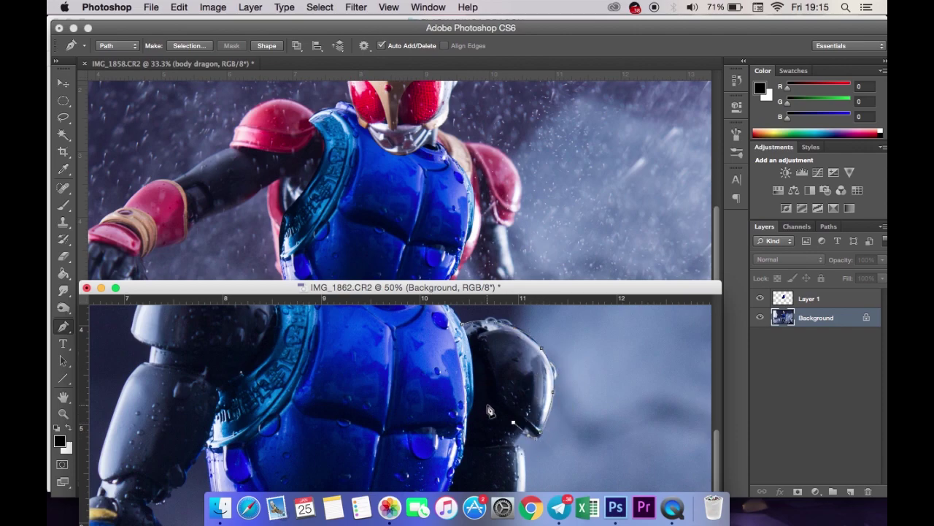
Step: Turn the traced shoulder path into a selection, copy it, and place it on IMG_1858's right shoulder
right_click(509, 345)
click(554, 391)
key(Return)
key(ctrl+j)
click(228, 122)
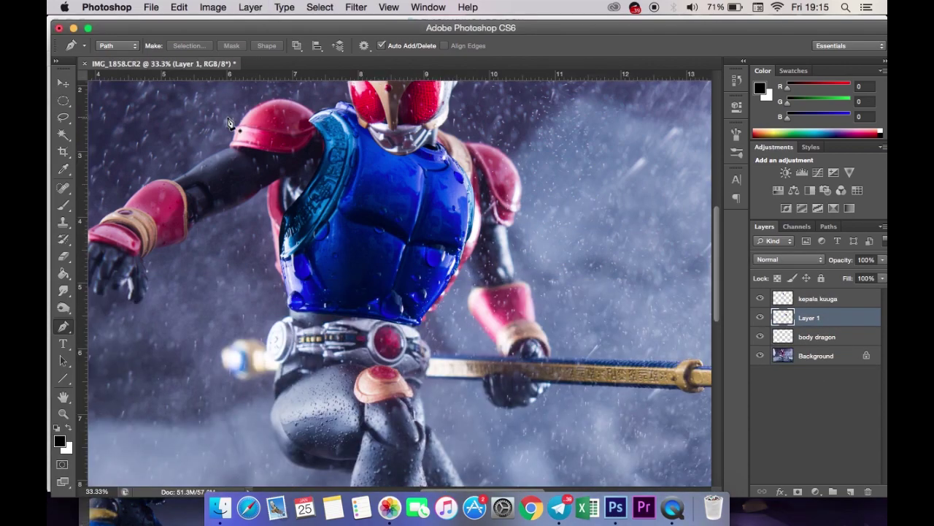
key(v)
drag(588, 212, 500, 194)
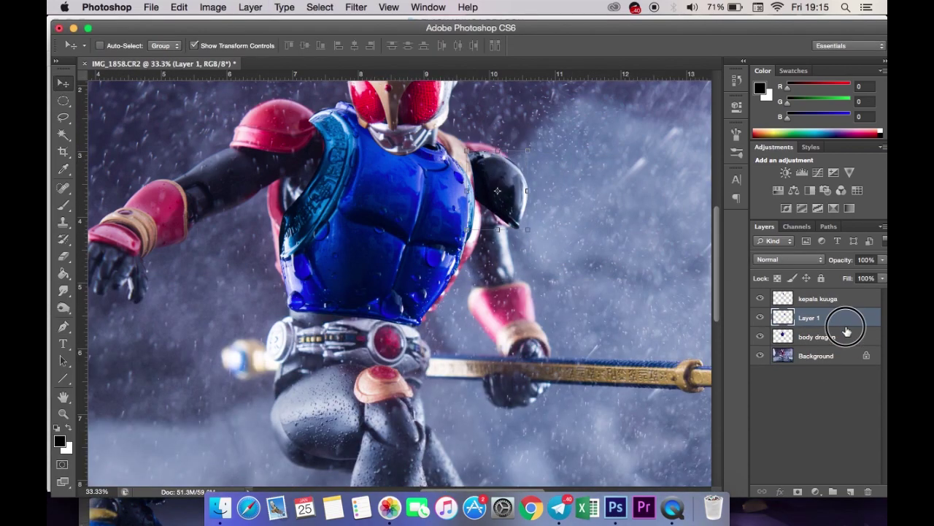
Step: Move the shoulder layer below body dragon and nudge and resize the black shoulder piece
drag(846, 332, 846, 337)
drag(508, 173, 506, 164)
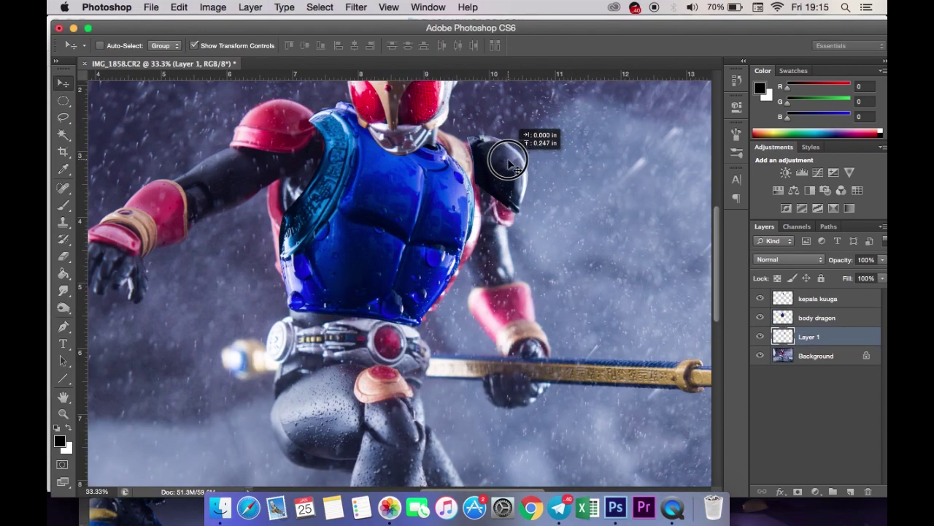
key(ctrl+t)
drag(541, 191, 538, 170)
key(Return)
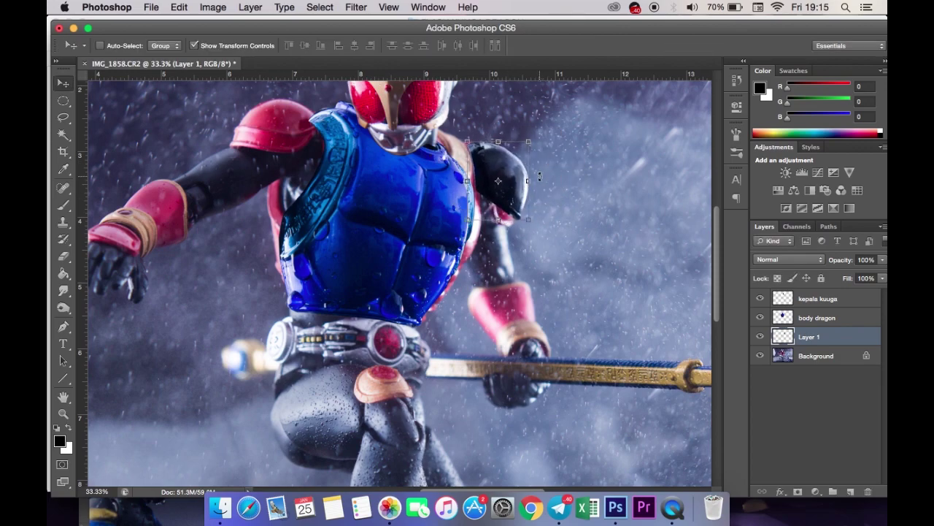
Step: Warp the blue chest armour, bulging its right edge and reshaping the upper chest near the neck
click(803, 315)
click(179, 7)
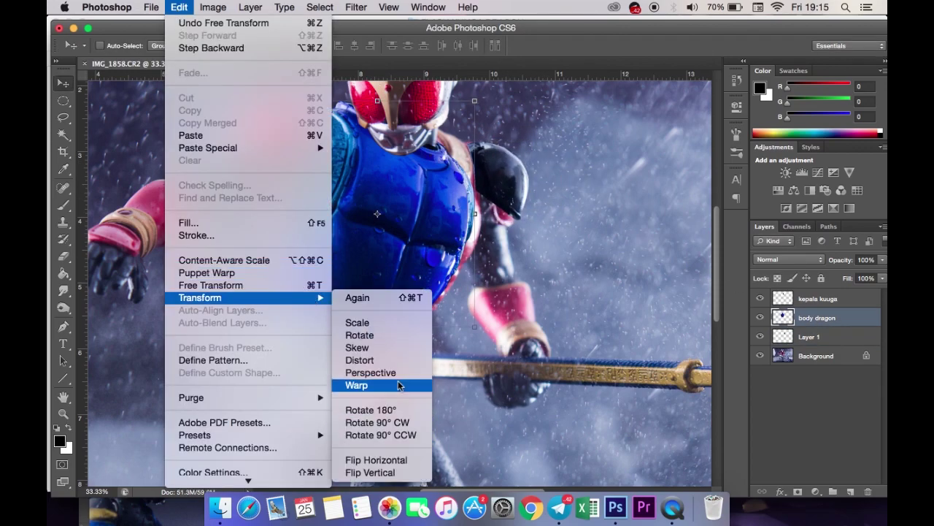
click(416, 384)
drag(476, 176, 509, 146)
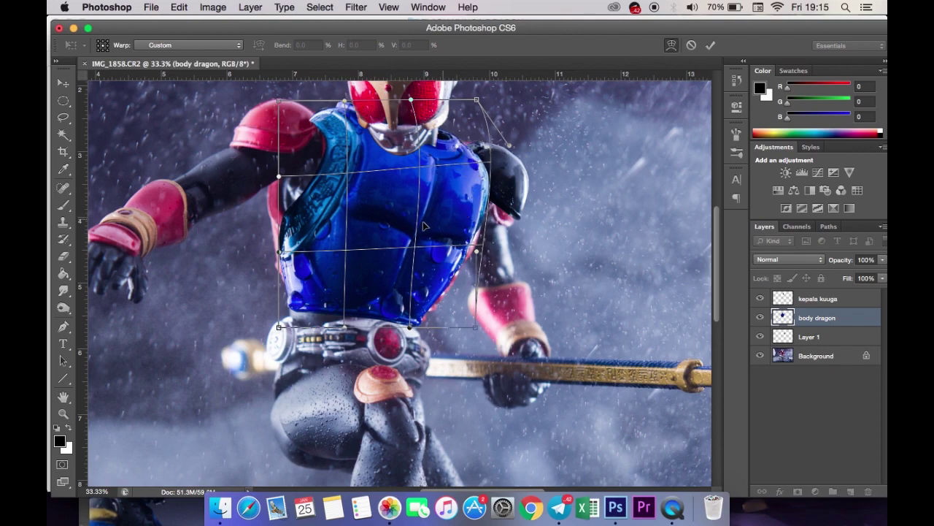
scroll(385, 205, up, 2)
drag(408, 197, 376, 195)
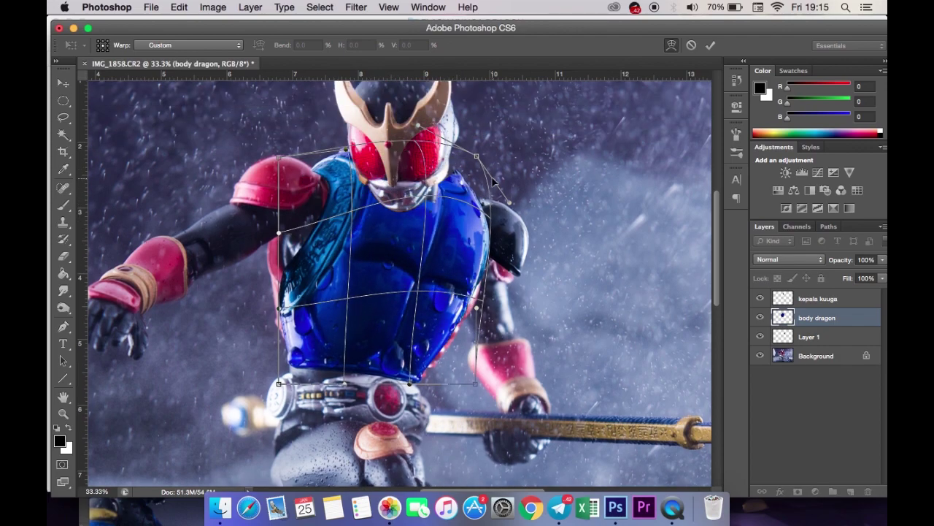
drag(376, 195, 389, 221)
key(Return)
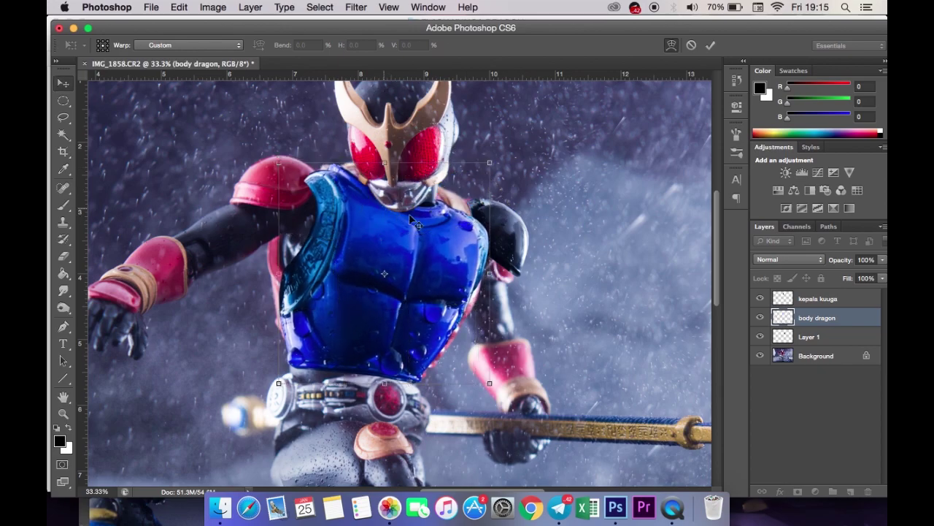
Step: Move the chest armour over the torso and narrow it to 94.2% width
key(super+minus)
key(super+plus)
key(super+plus)
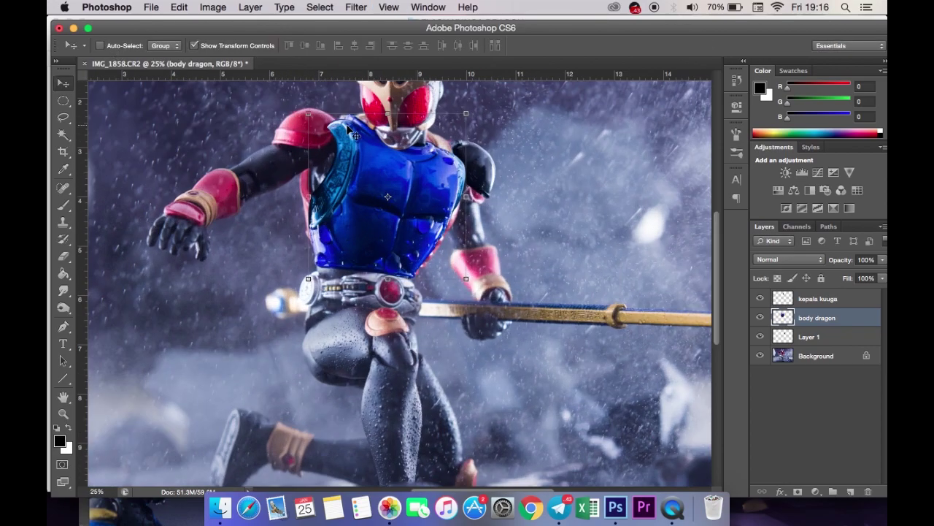
key(super+plus)
mouse_move(442, 255)
mouse_down()
mouse_move(465, 272)
mouse_move(447, 256)
mouse_up()
scroll(446, 252, down, 3)
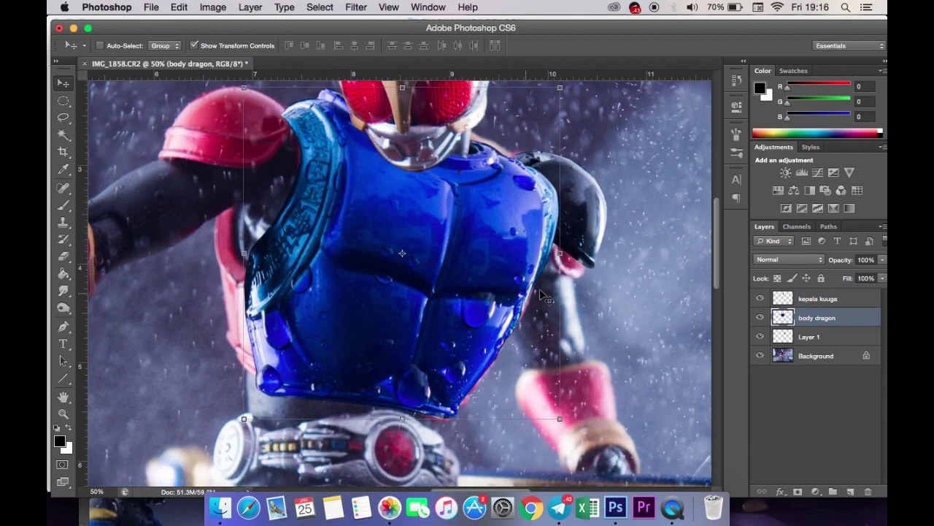
key(super+t)
drag(560, 253, 544, 256)
key(Return)
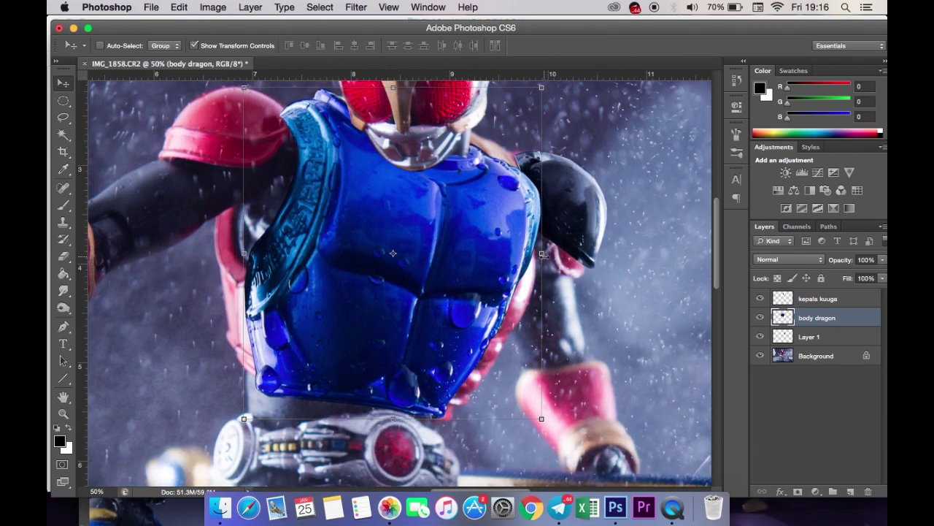
Step: Warp the chest armour's left, lower corners and right side to follow the torso
click(179, 7)
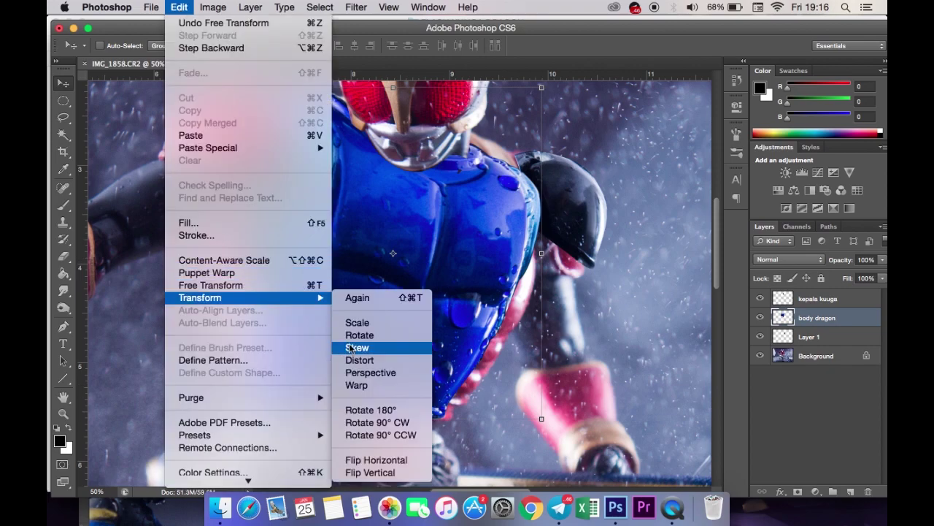
click(362, 383)
drag(243, 292, 236, 292)
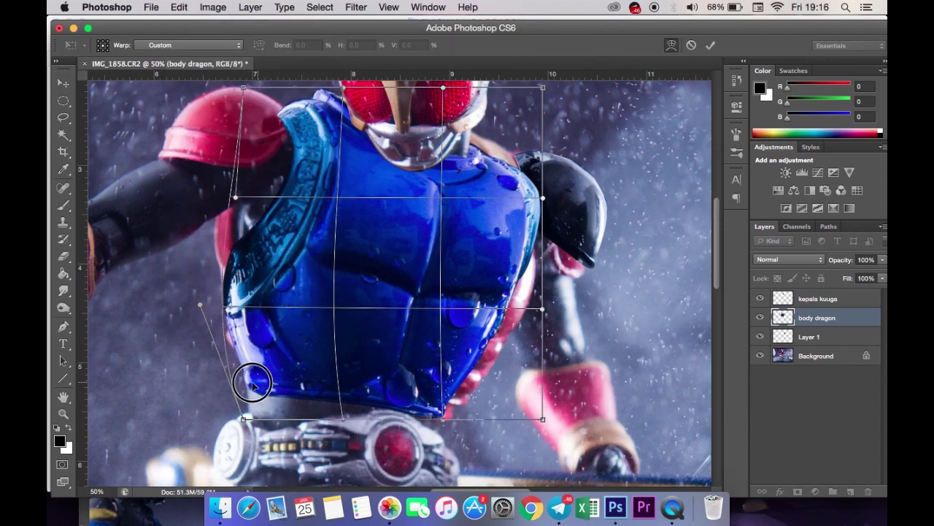
drag(250, 380, 254, 377)
drag(445, 397, 450, 399)
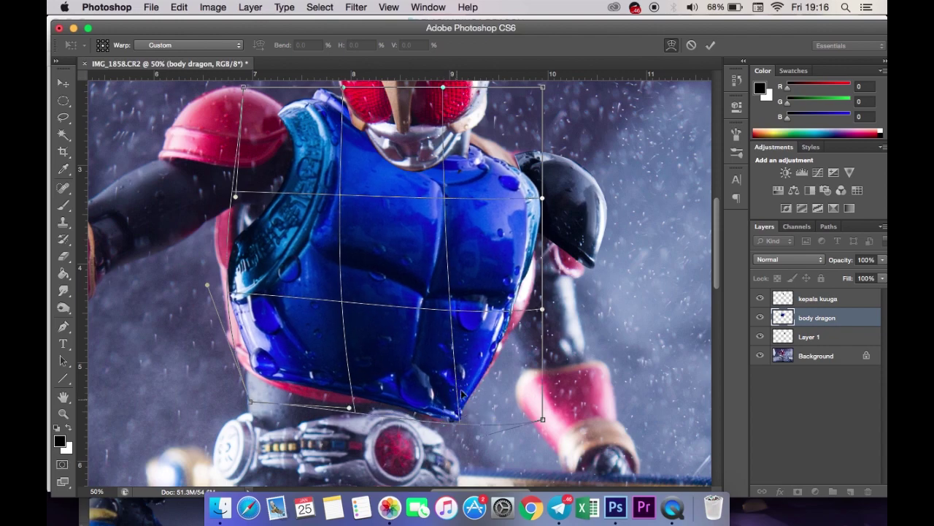
drag(504, 306, 515, 308)
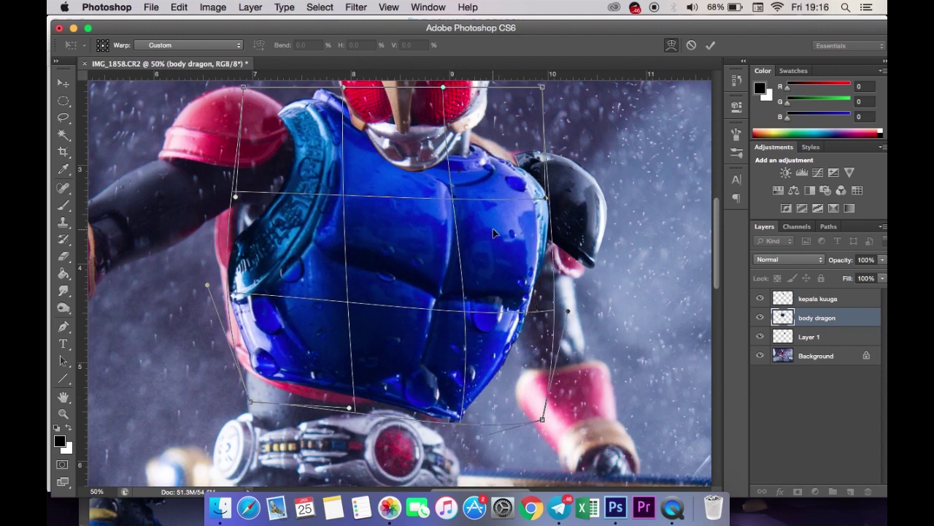
key(Return)
scroll(494, 230, up, 3)
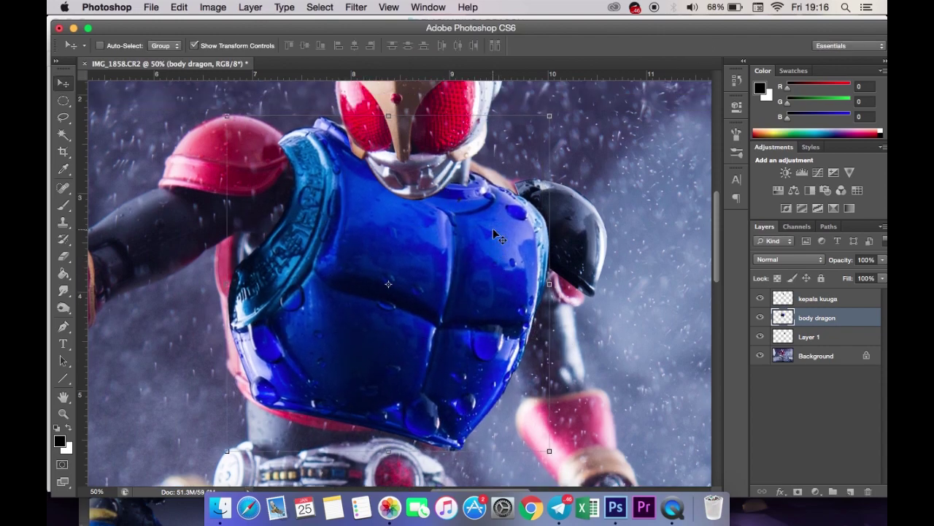
Step: Rotate the Layer 1 shoulder piece about 12.17 degrees
click(808, 336)
key(ctrl+t)
drag(617, 259, 521, 146)
key(Return)
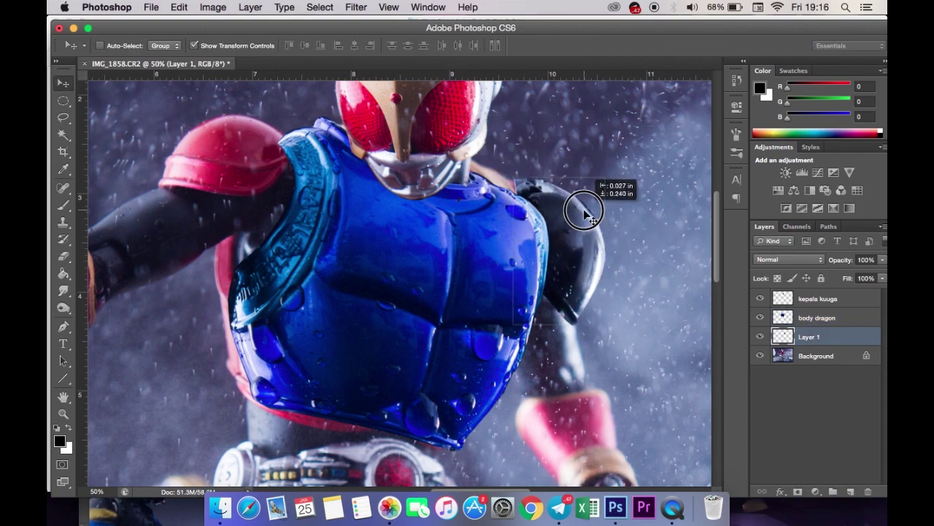
Step: Position the shoulder piece, then Pen-trace IMG_1862's black shoulder and copy it to a new layer
drag(584, 191, 586, 213)
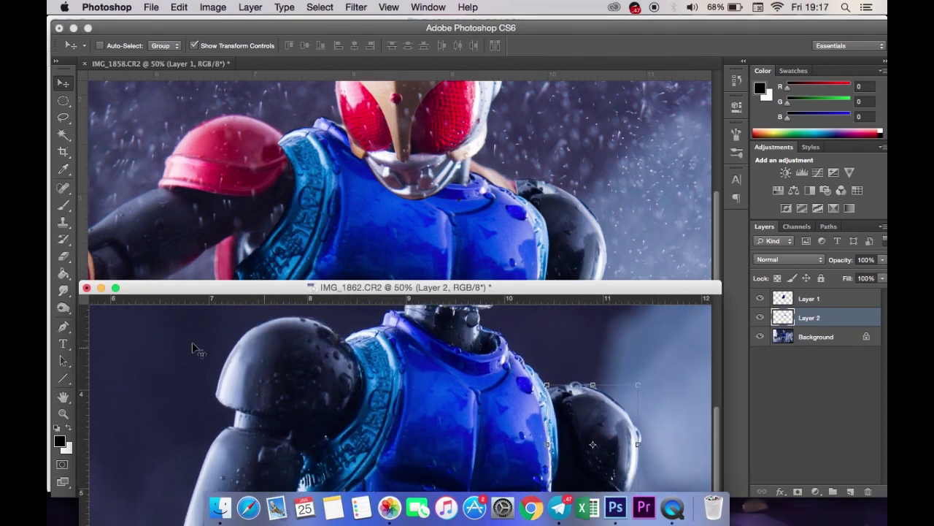
click(64, 330)
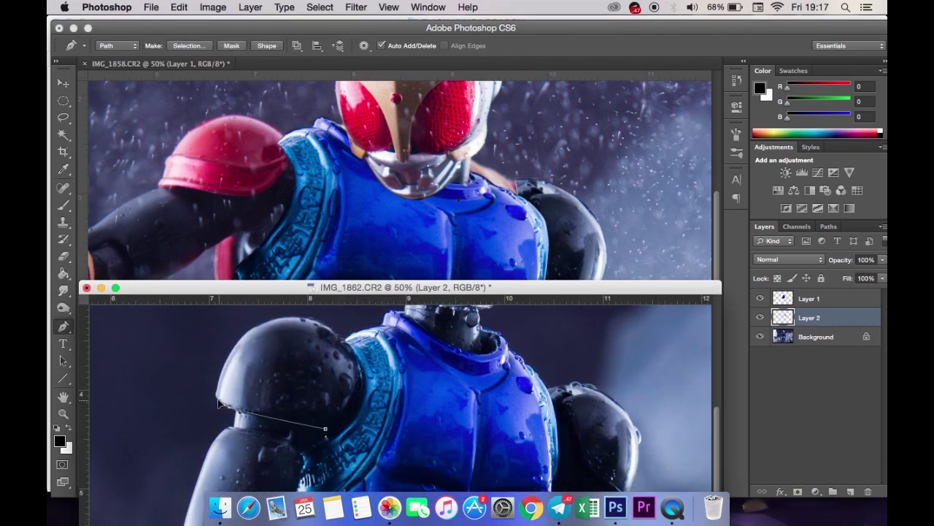
drag(241, 338, 254, 333)
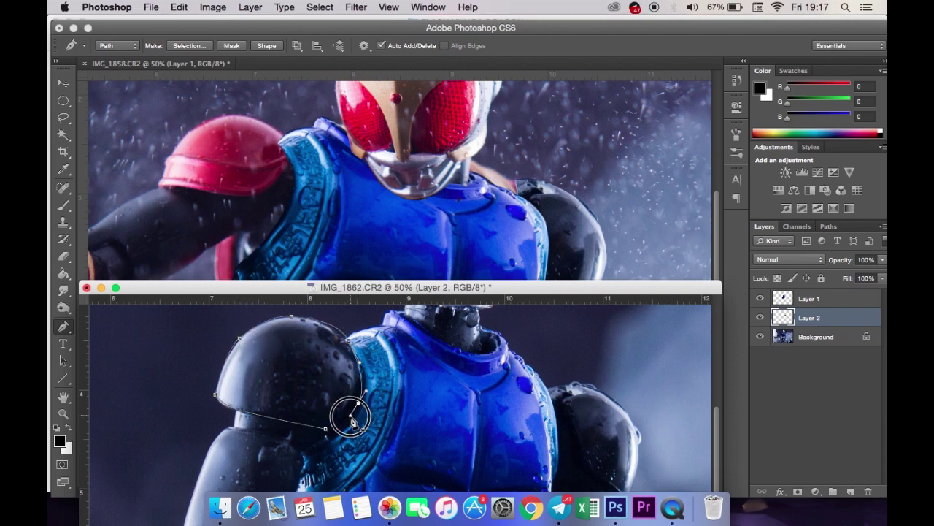
right_click(310, 384)
click(335, 402)
click(816, 337)
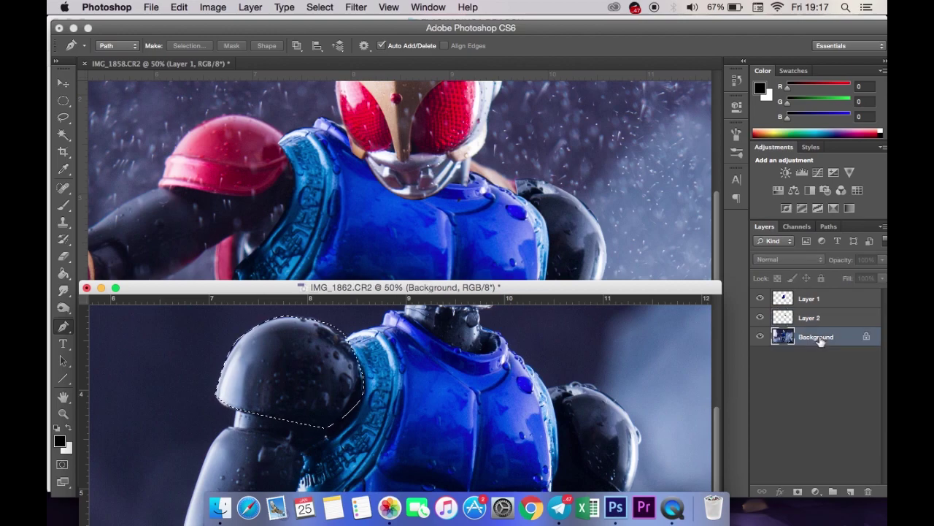
key(super+alt+shift+n)
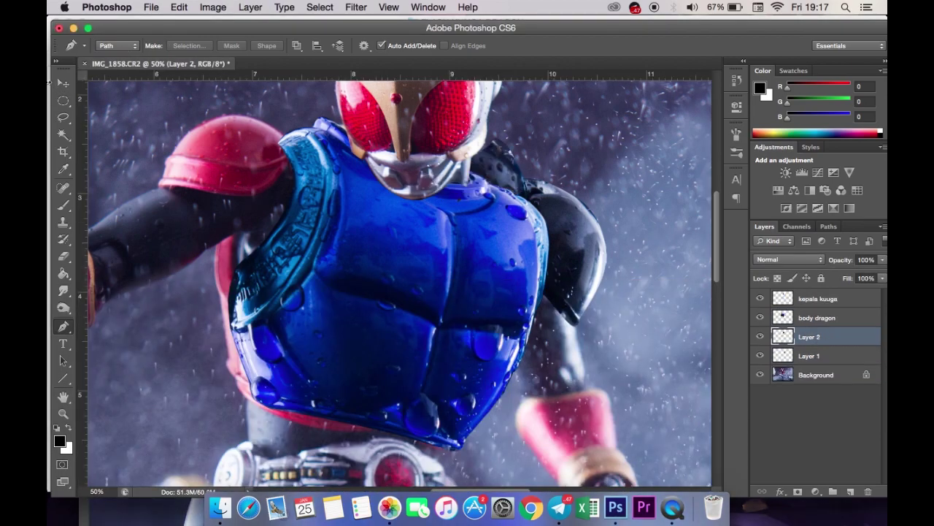
Step: Move the black shoulder piece onto the figure's left shoulder
click(64, 82)
drag(93, 97, 243, 141)
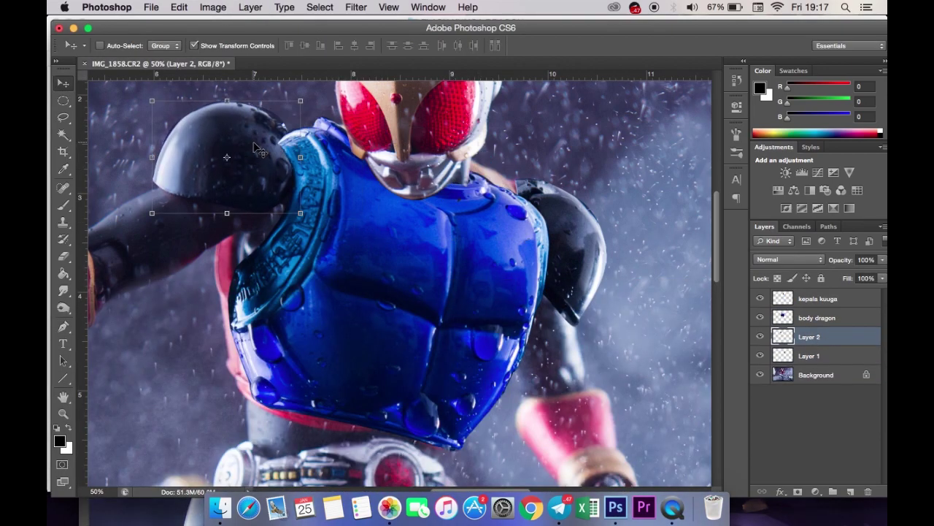
key(super+minus)
key(super+minus)
key(super+minus)
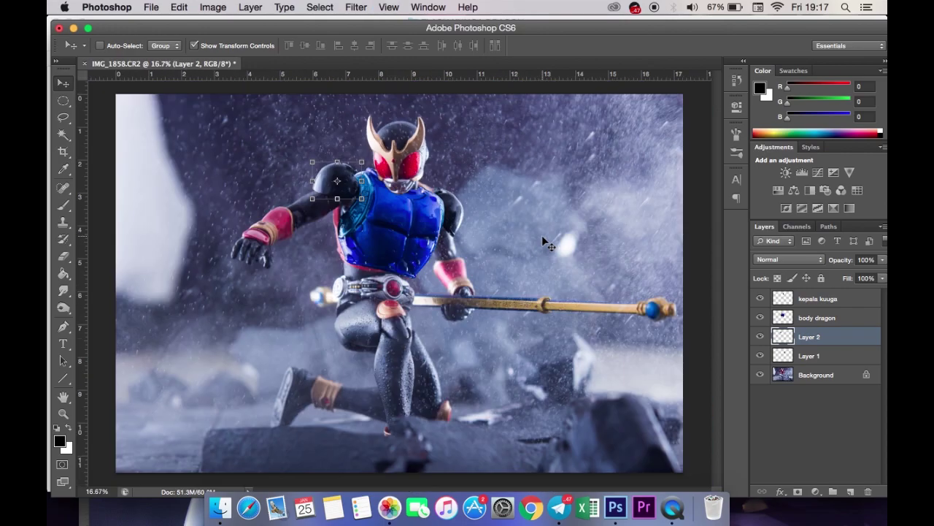
key(super+equal)
key(super+equal)
key(super+equal)
Step: Warp body dragon's top-left toward the new shoulder and bend its right side to the torso
click(817, 318)
click(179, 7)
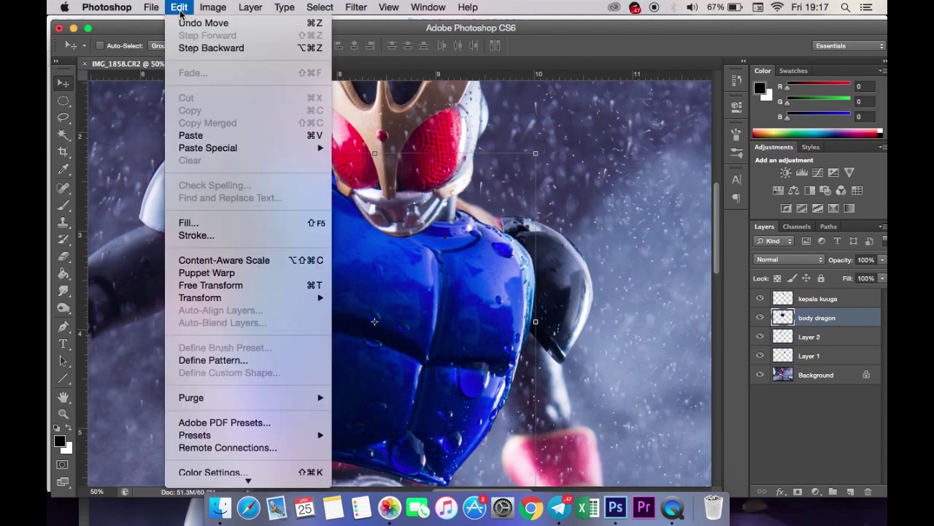
click(358, 382)
drag(406, 264, 277, 186)
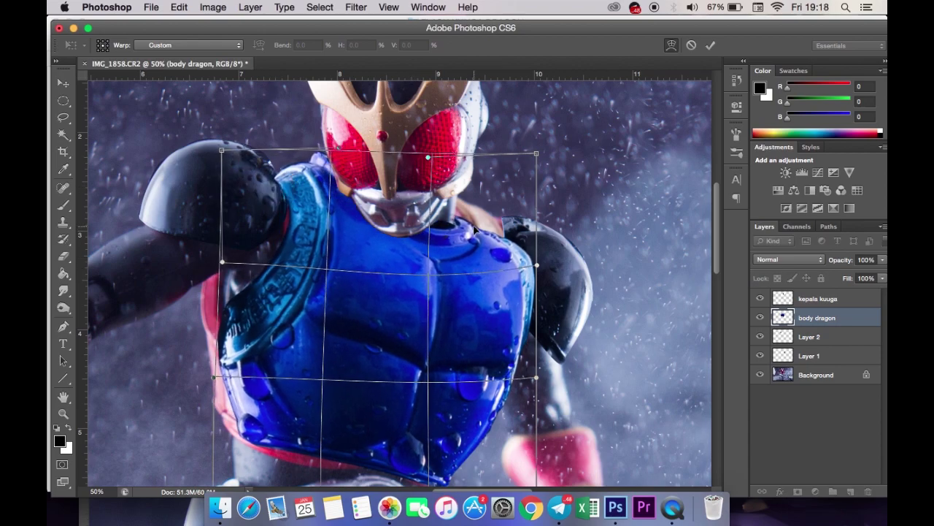
mouse_move(475, 230)
mouse_down()
mouse_move(471, 217)
mouse_move(467, 242)
mouse_move(492, 263)
mouse_move(494, 233)
mouse_move(475, 224)
mouse_move(484, 217)
mouse_up()
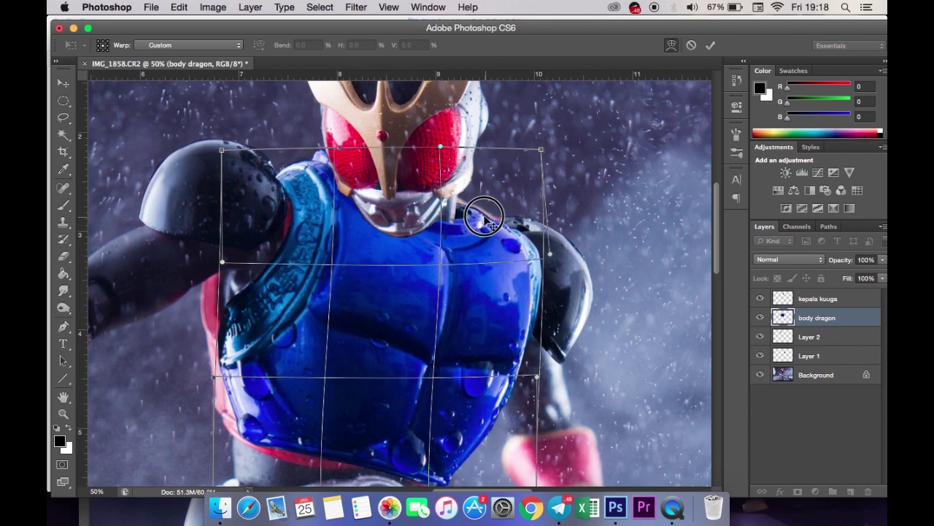
key(Return)
Step: Duplicate the original Background layer as Background copy
scroll(290, 299, down, 3)
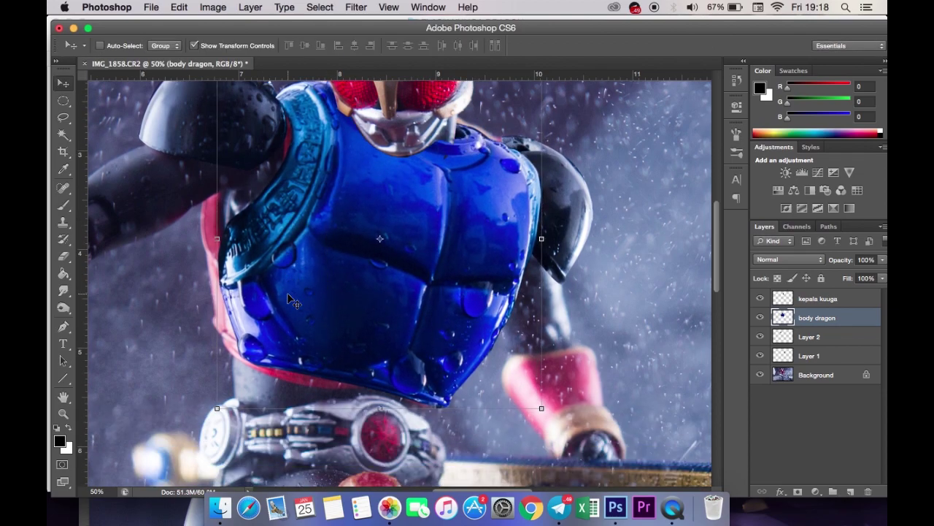
click(814, 374)
key(ctrl+j)
Step: Clone background over the leftover red edge along the armour's left side
click(63, 222)
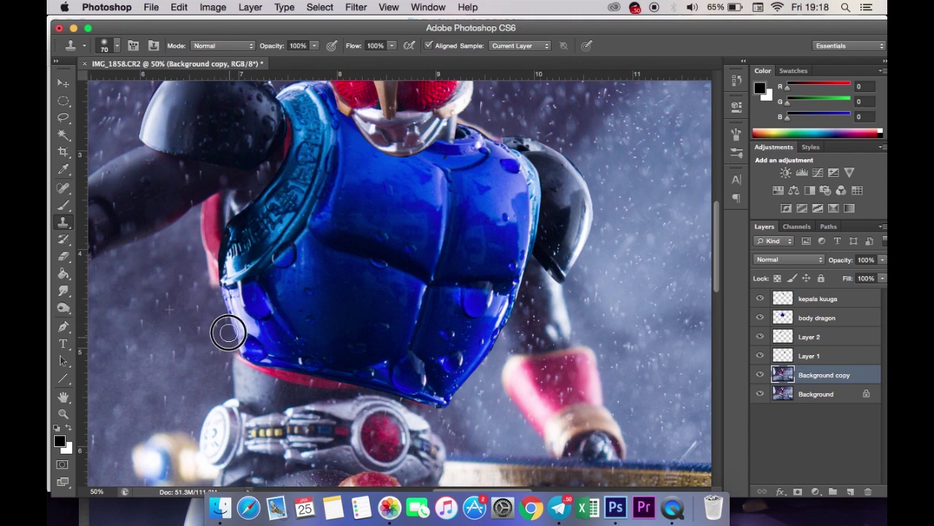
drag(222, 309, 213, 238)
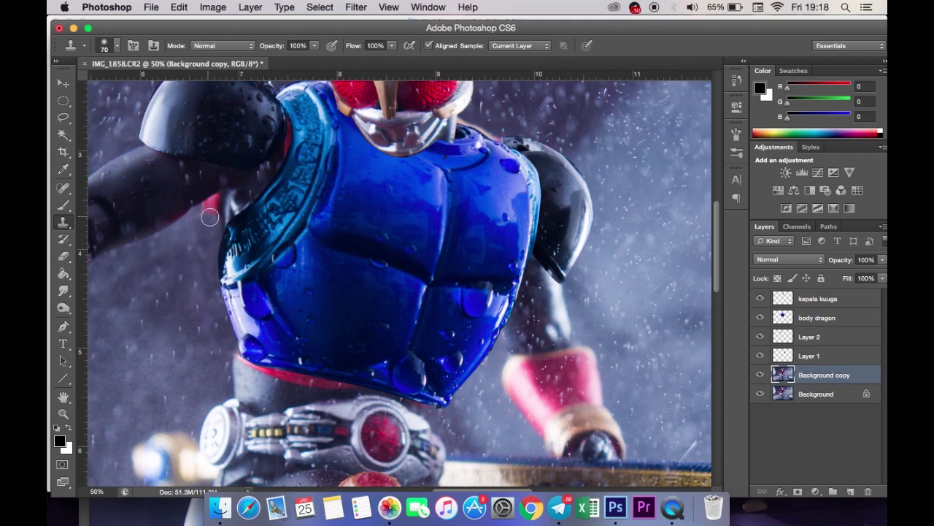
drag(211, 205, 205, 247)
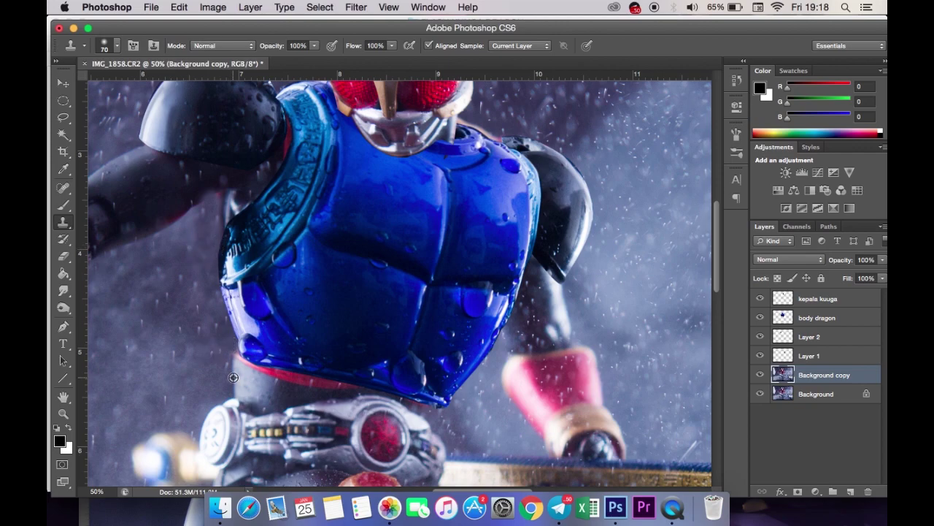
Step: Warp the body dragon armour's left edge to follow the torso and nudge it into place
click(823, 317)
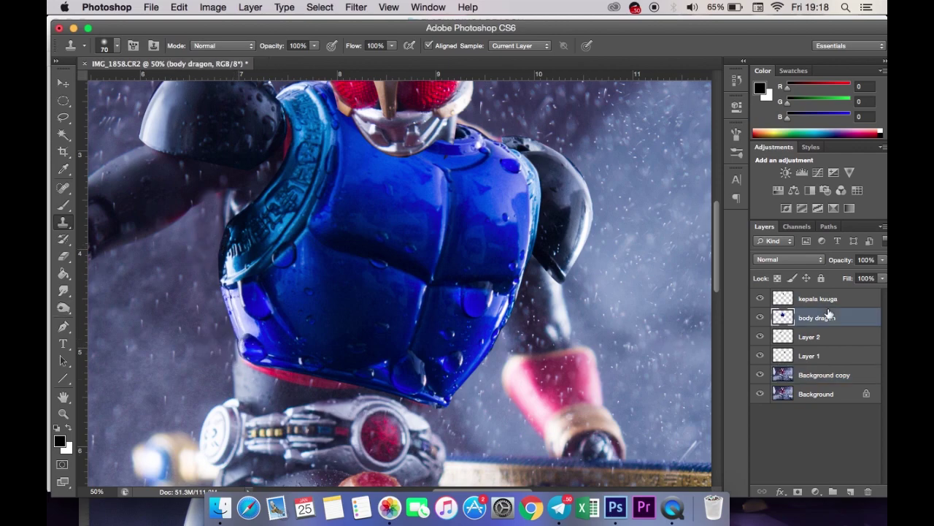
click(178, 6)
click(398, 389)
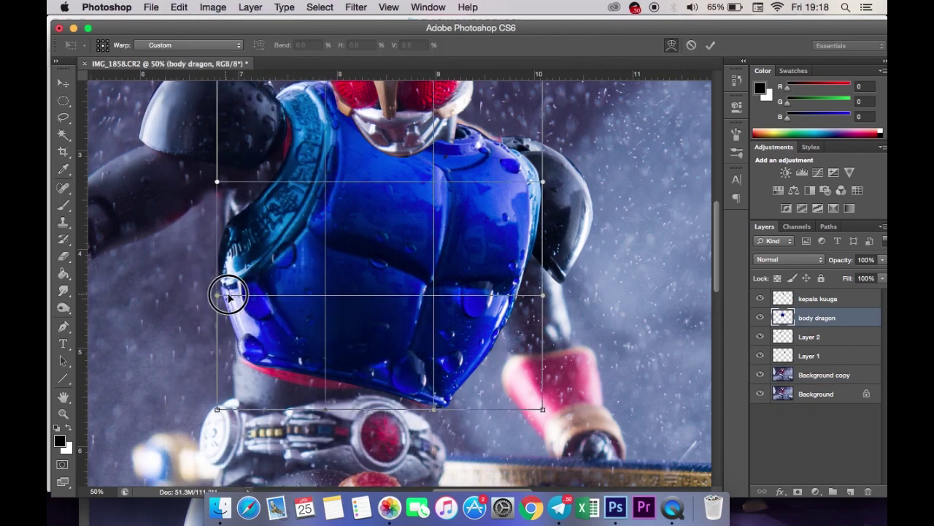
drag(234, 285, 240, 292)
key(Return)
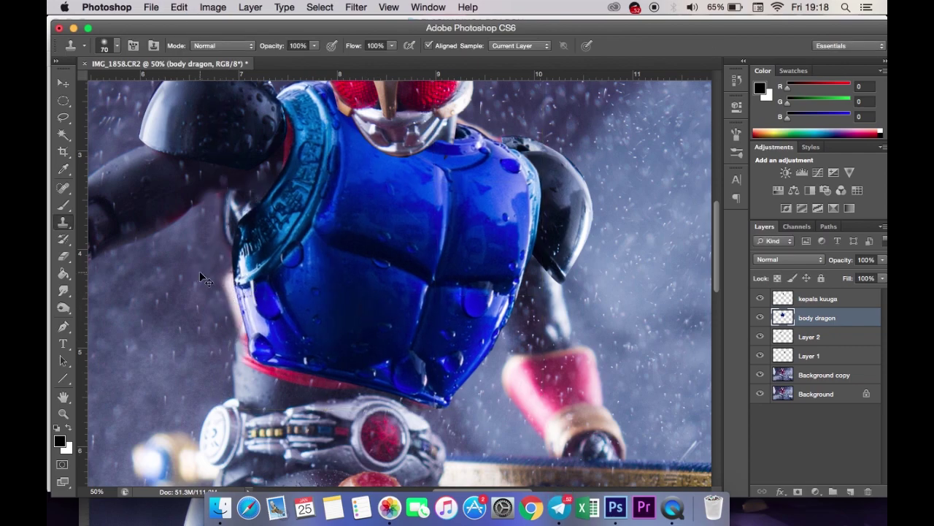
key(v)
drag(337, 198, 329, 201)
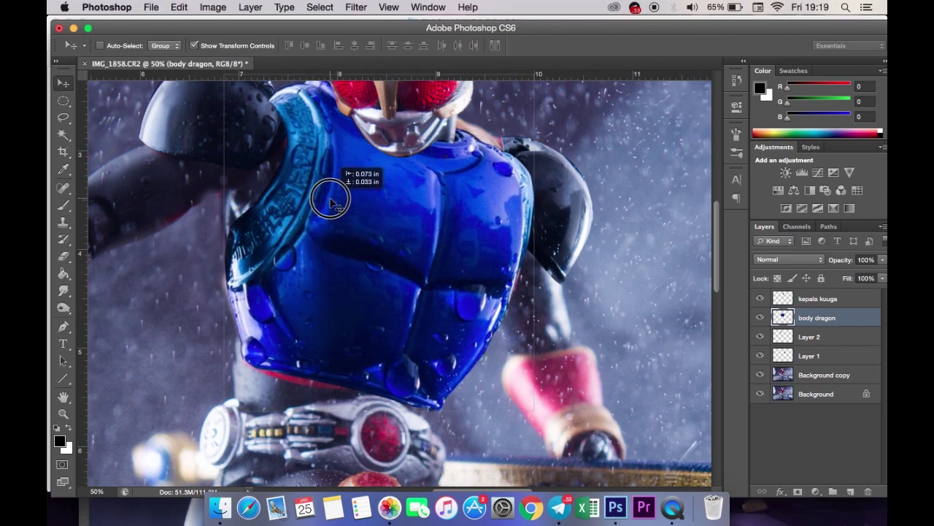
Step: On Background copy, clone over the tan area behind the neck and the edge below the armour
scroll(573, 289, up, 2)
click(821, 374)
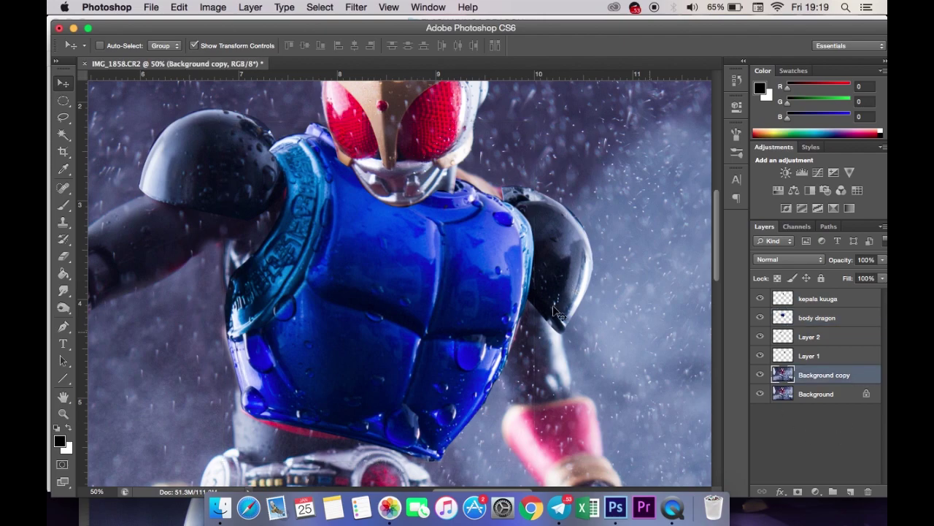
click(63, 222)
drag(505, 189, 462, 174)
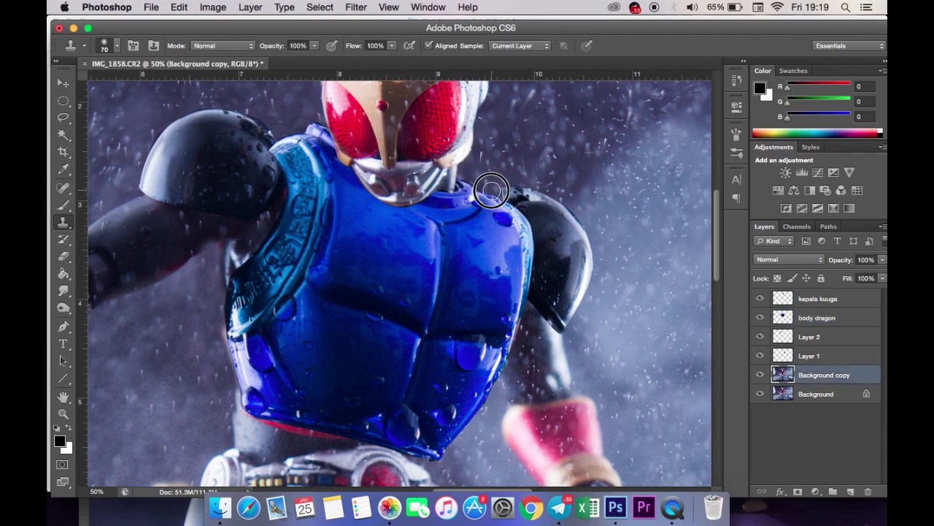
scroll(491, 191, down, 2)
scroll(262, 307, down, 3)
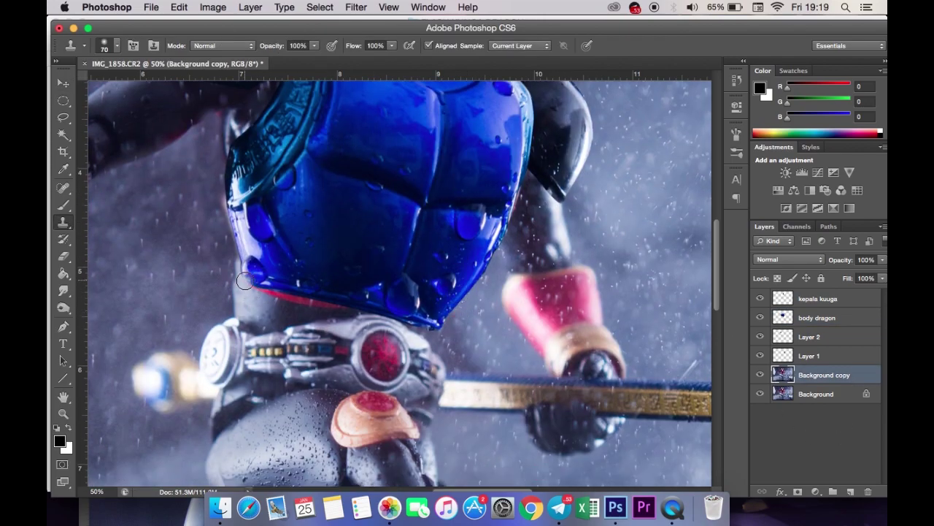
scroll(297, 300, left, 2)
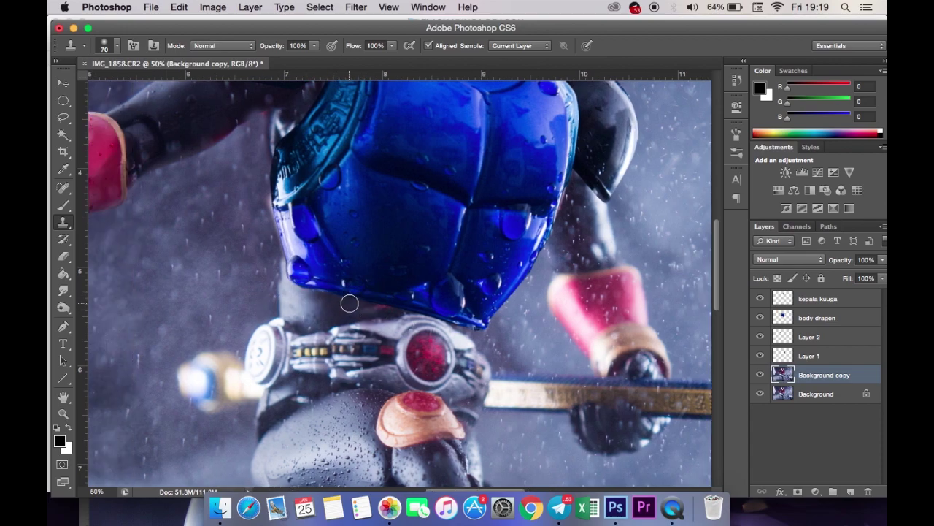
scroll(348, 302, left, 2)
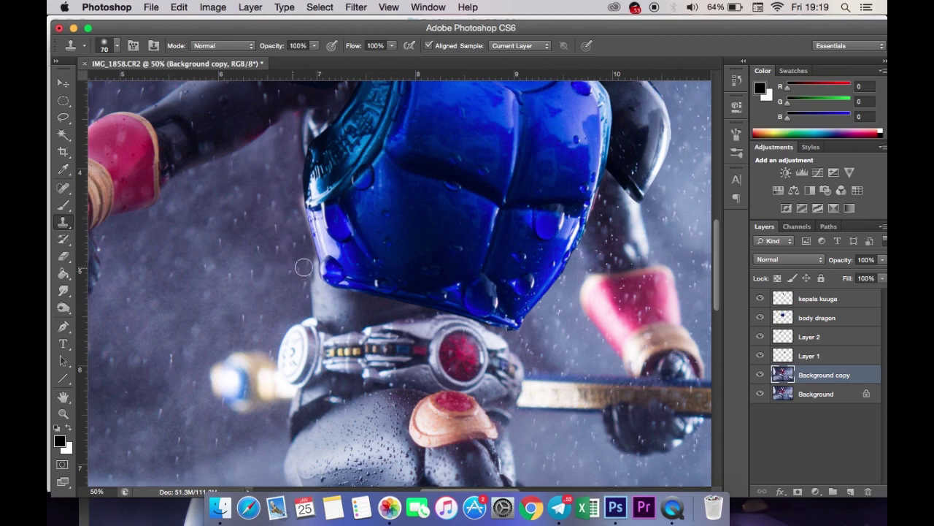
scroll(106, 267, right, 5)
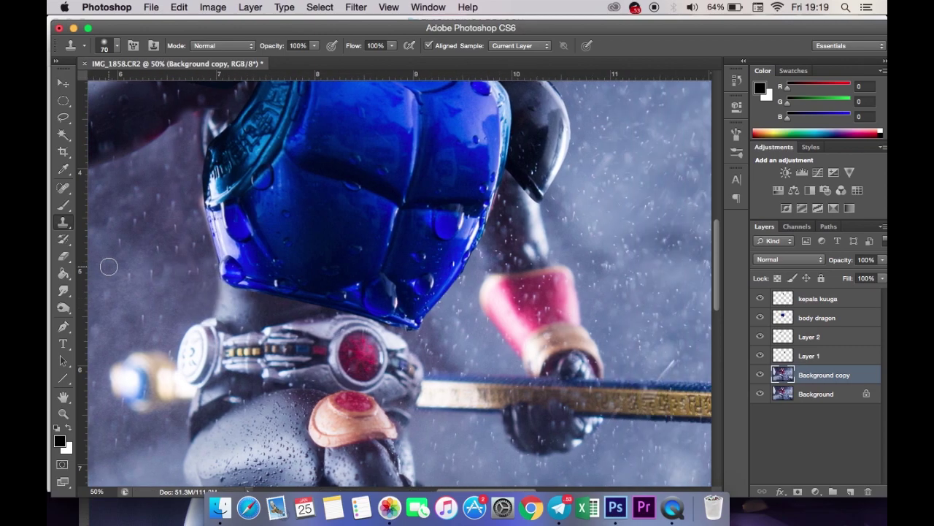
scroll(108, 266, up, 3)
drag(166, 269, 177, 326)
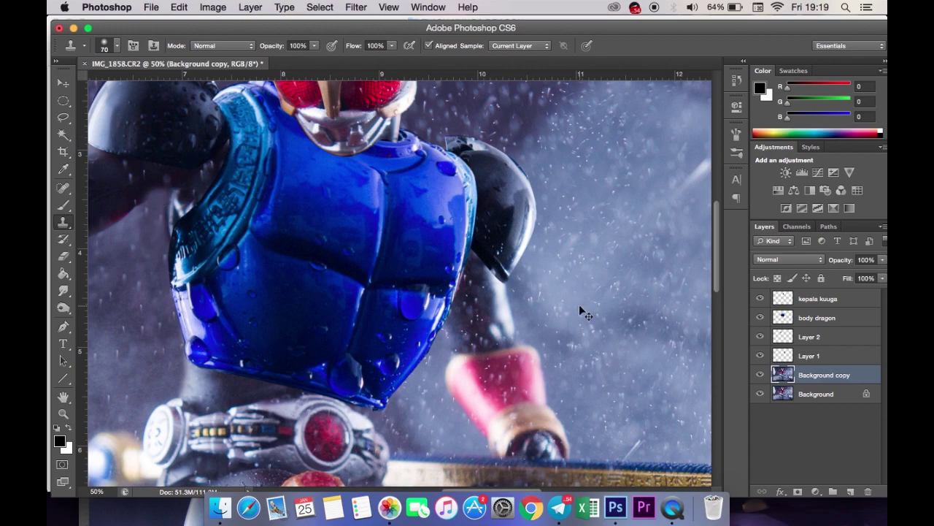
Step: Toggle body dragon, kepala kuuga and Layer 1 visibility to compare the result
click(760, 318)
click(760, 318)
click(760, 299)
click(760, 298)
click(760, 355)
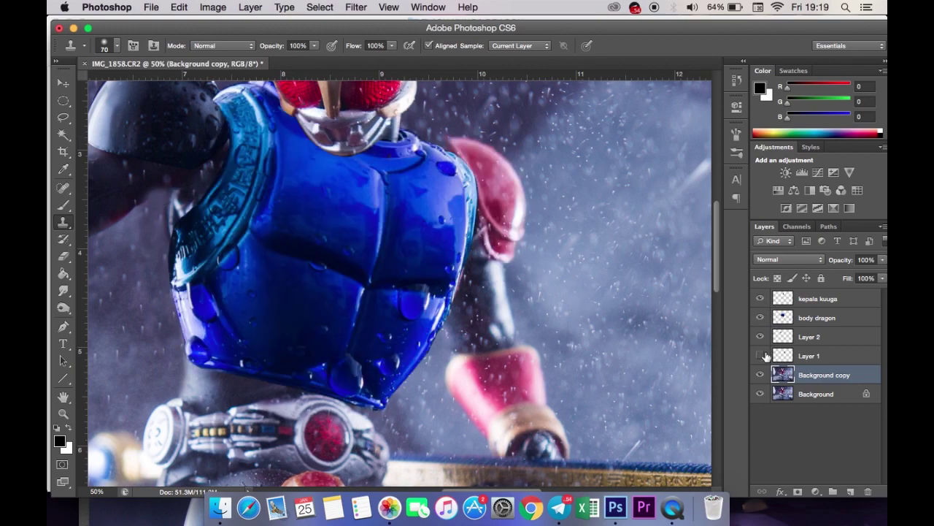
key(super+0)
key(super+plus)
key(super+plus)
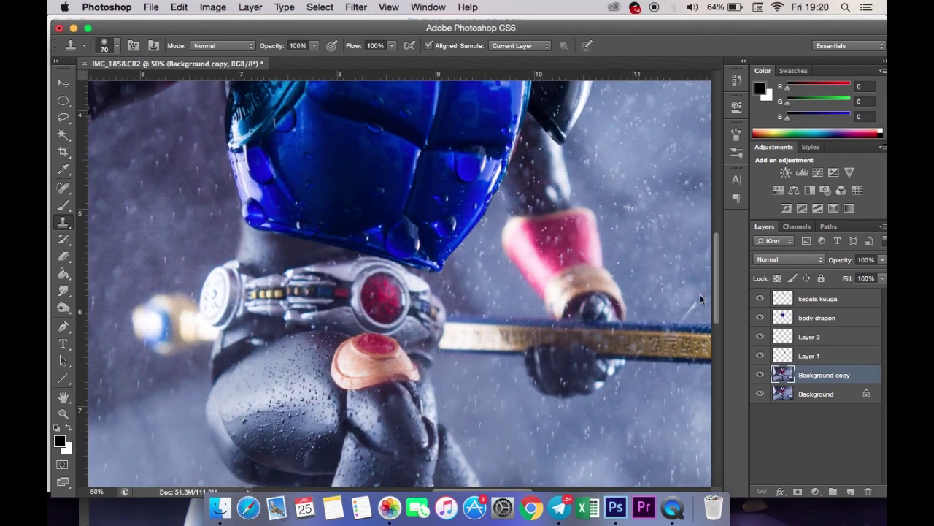
key(super+plus)
Step: Narrow the body dragon armour from its right side with Free Transform
click(838, 319)
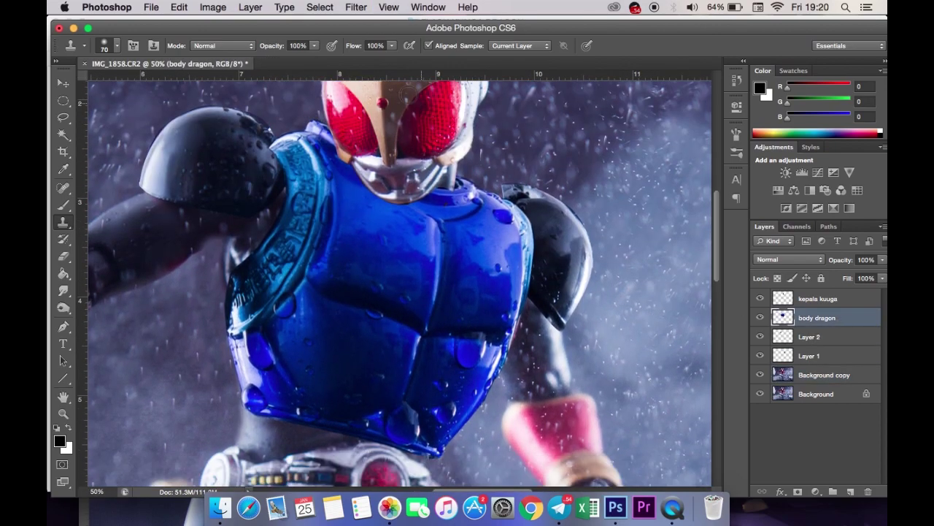
key(v)
key(super+t)
mouse_move(532, 288)
mouse_down()
mouse_move(512, 289)
mouse_move(535, 291)
mouse_up()
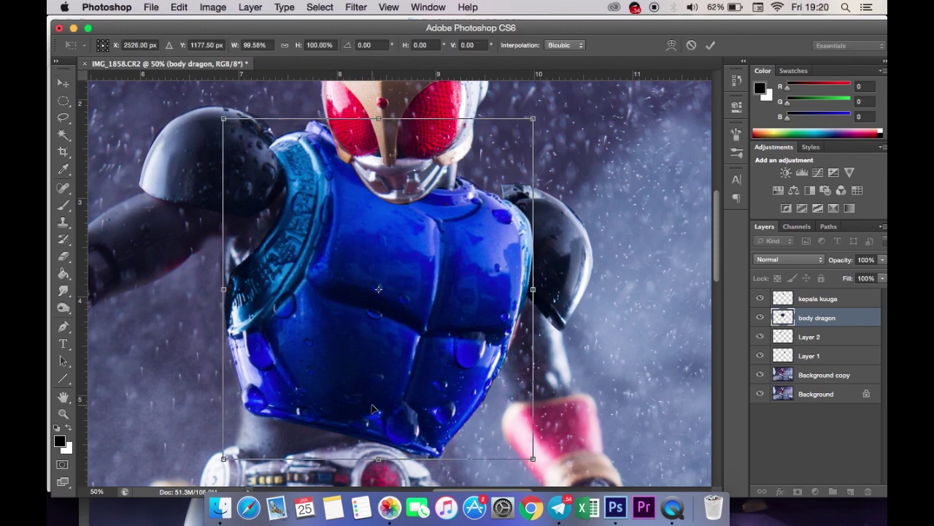
key(Return)
scroll(438, 365, down, 3)
scroll(496, 334, left, 5)
scroll(497, 339, up, 6)
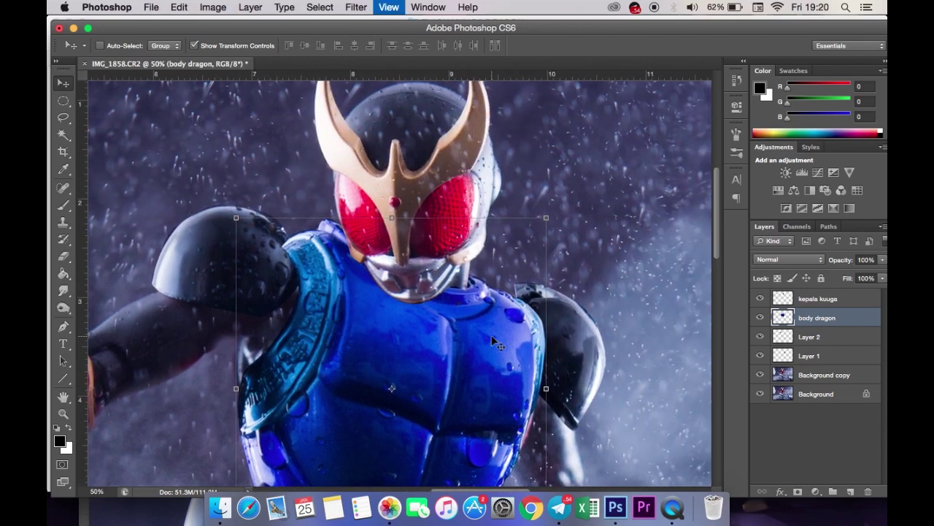
Step: Pick the Eraser on Layer 1, then duplicate Background copy into Background copy 2
key(super+minus)
click(802, 360)
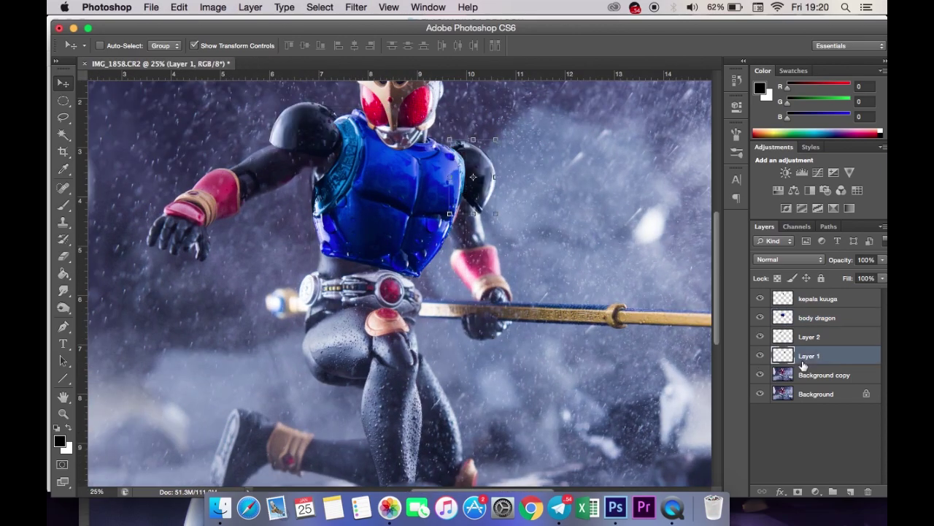
click(65, 258)
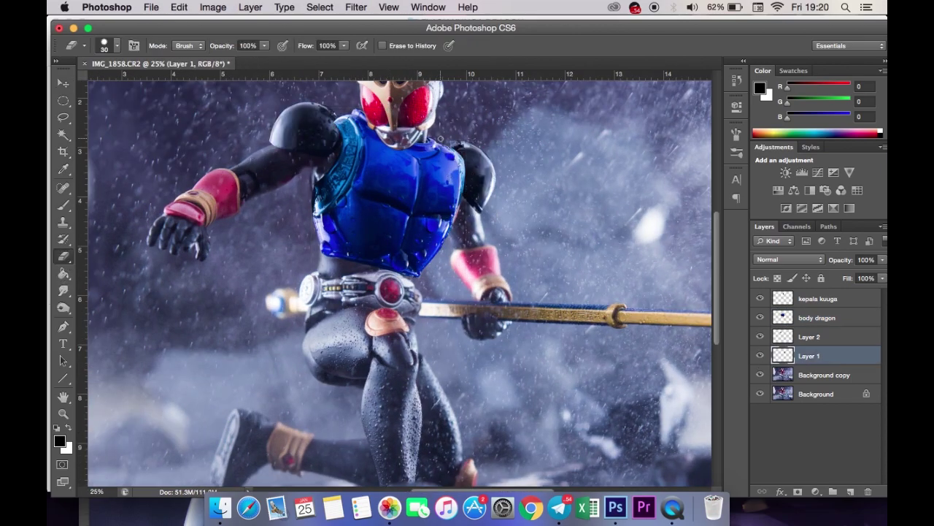
key(super+plus)
key(super+plus)
key(super+plus)
key(super+plus)
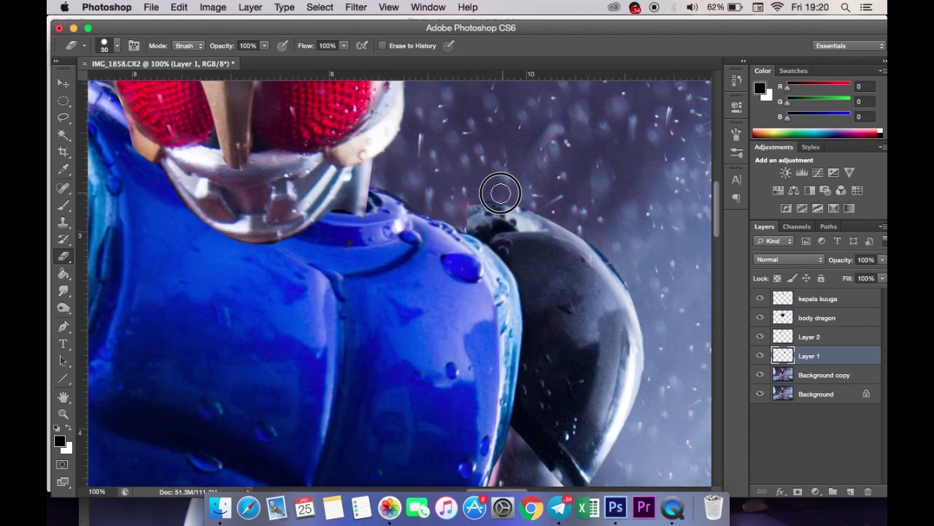
click(814, 374)
key(super+j)
Step: Preview hue shifts on the image and the kepala kuuga head, cancelling both
scroll(343, 326, up, 5)
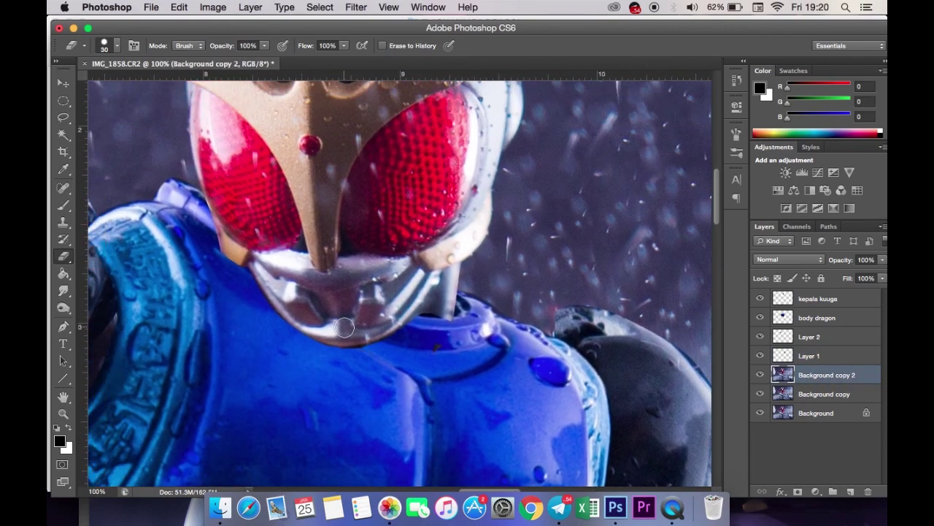
key(super+u)
drag(521, 358, 484, 355)
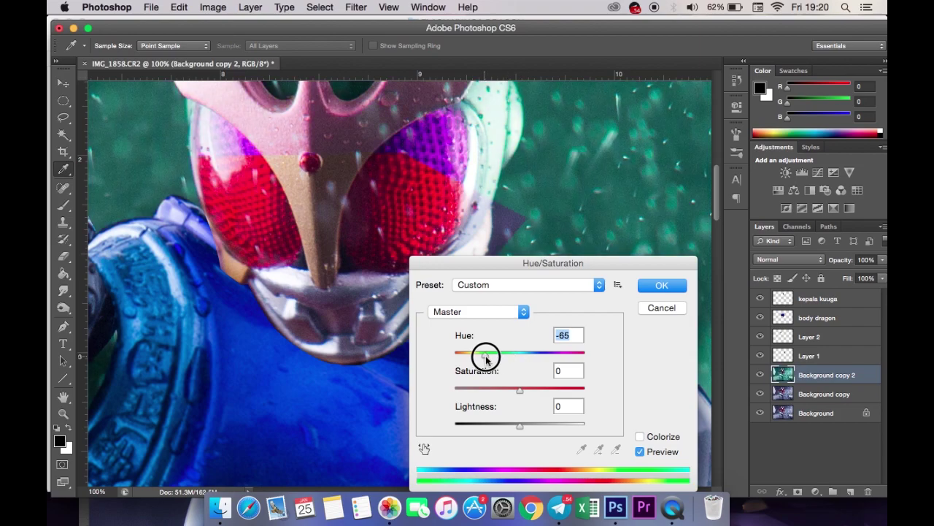
click(661, 307)
click(761, 299)
click(761, 299)
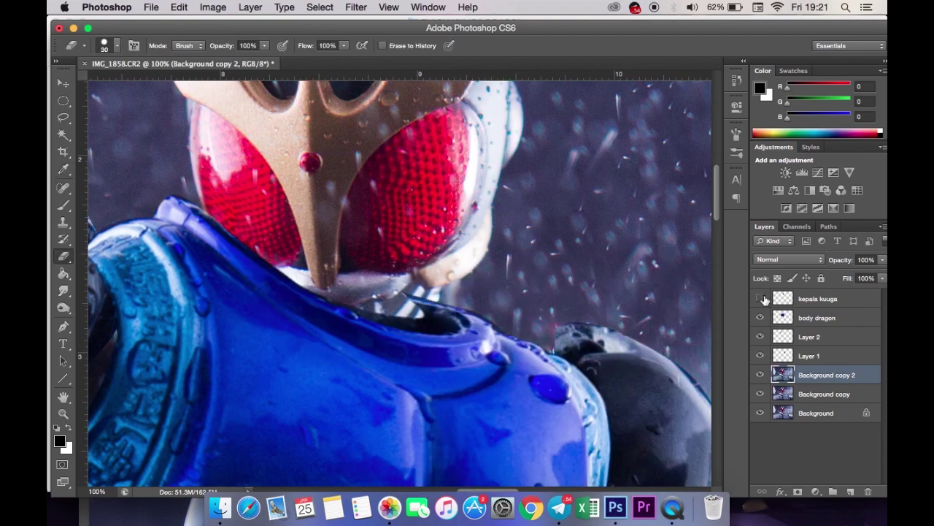
click(761, 299)
click(803, 301)
key(super+u)
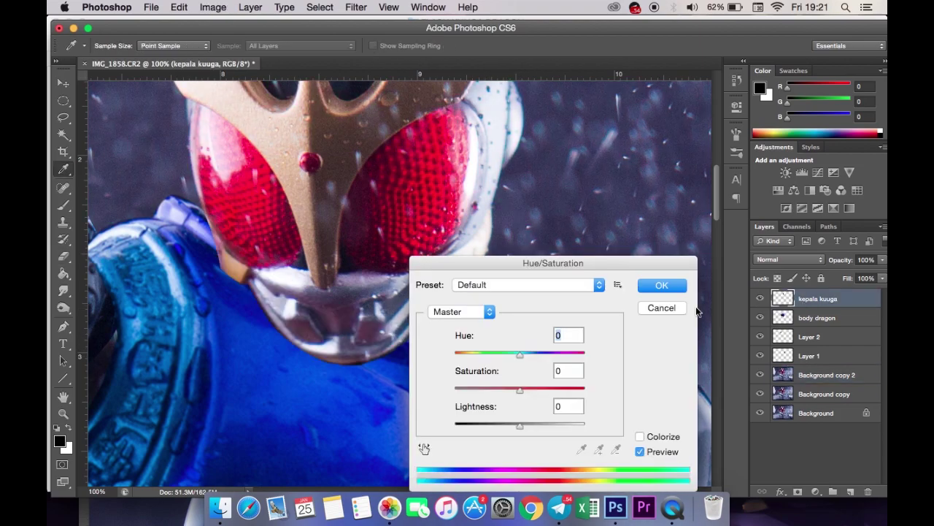
drag(499, 358, 495, 356)
click(673, 311)
Step: Copy the eye area from Background copy 2 to Layer 3 and remove the old kepala kuuga layer
click(816, 375)
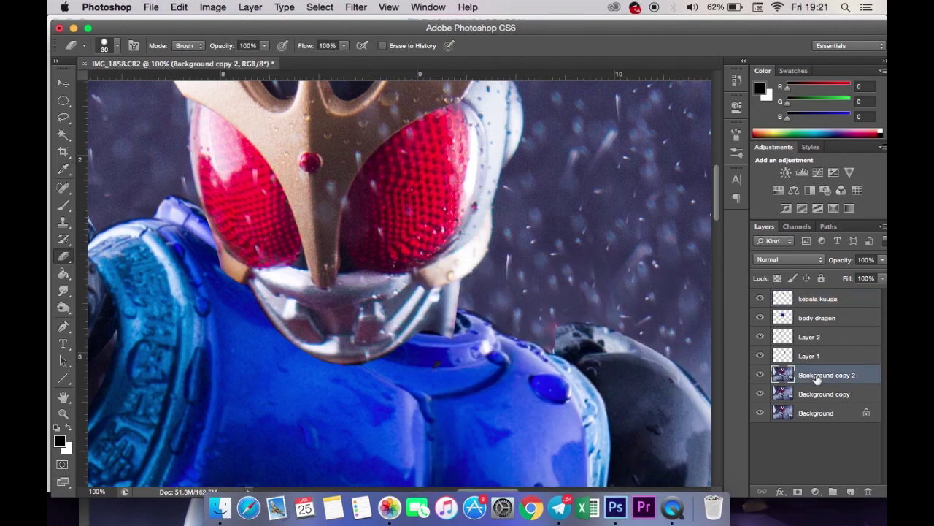
click(63, 324)
scroll(321, 323, up, 2)
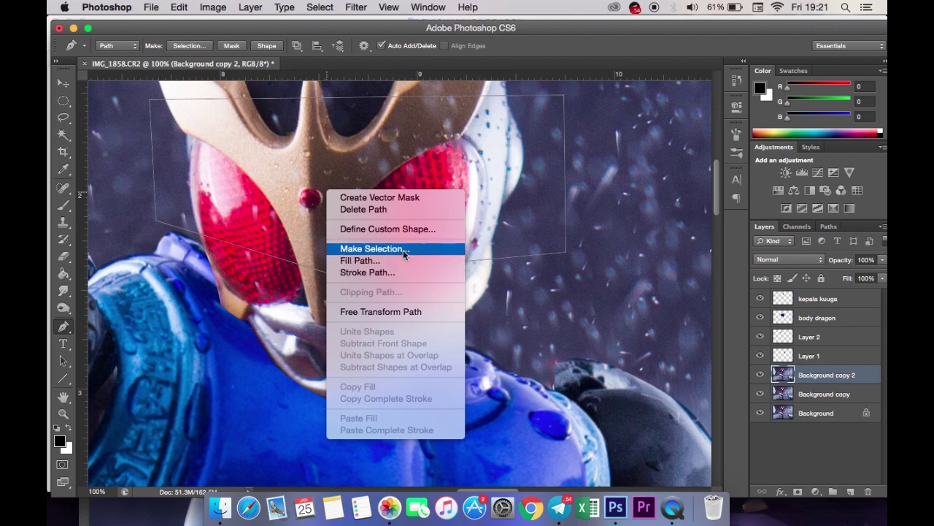
click(374, 248)
key(Return)
key(ctrl+j)
drag(839, 309, 840, 307)
click(840, 298)
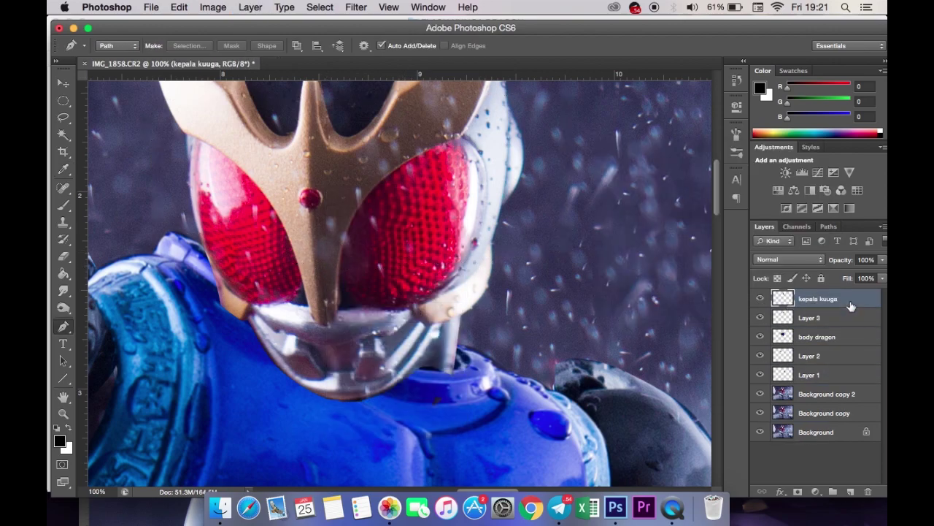
key(ctrl+e)
Step: Shift the eyes' hue from red toward blue and duplicate Layer 3 as a blue copy
key(ctrl+u)
mouse_move(519, 353)
mouse_down()
mouse_move(473, 355)
mouse_move(567, 358)
mouse_move(476, 354)
mouse_up()
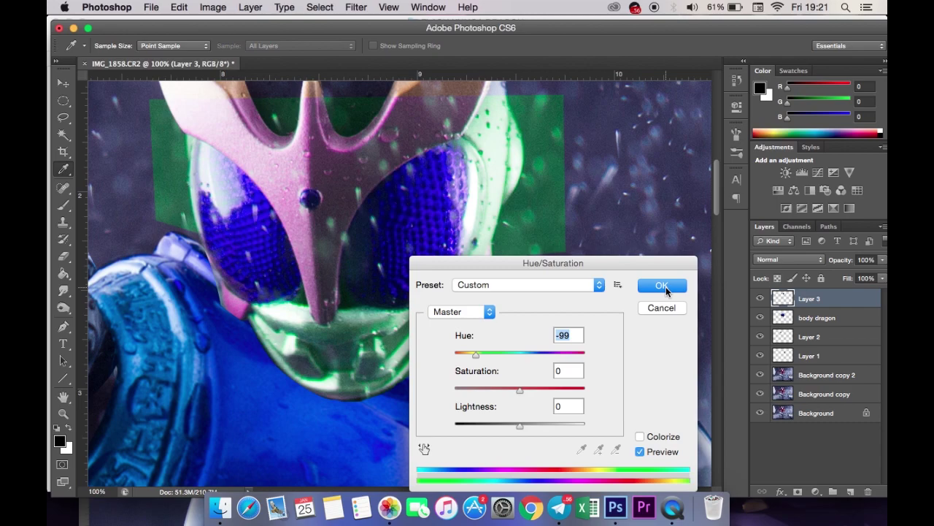
click(666, 287)
key(ctrl+j)
key(ctrl+u)
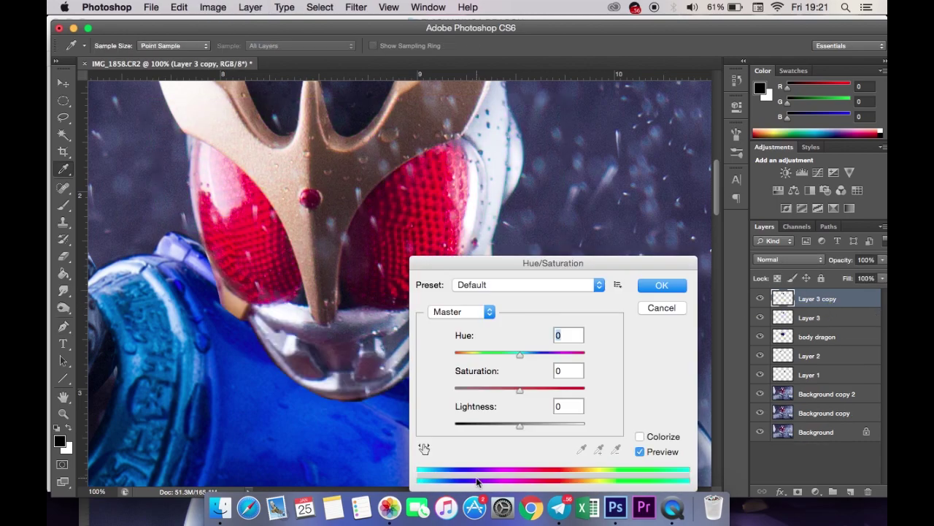
drag(520, 356, 475, 355)
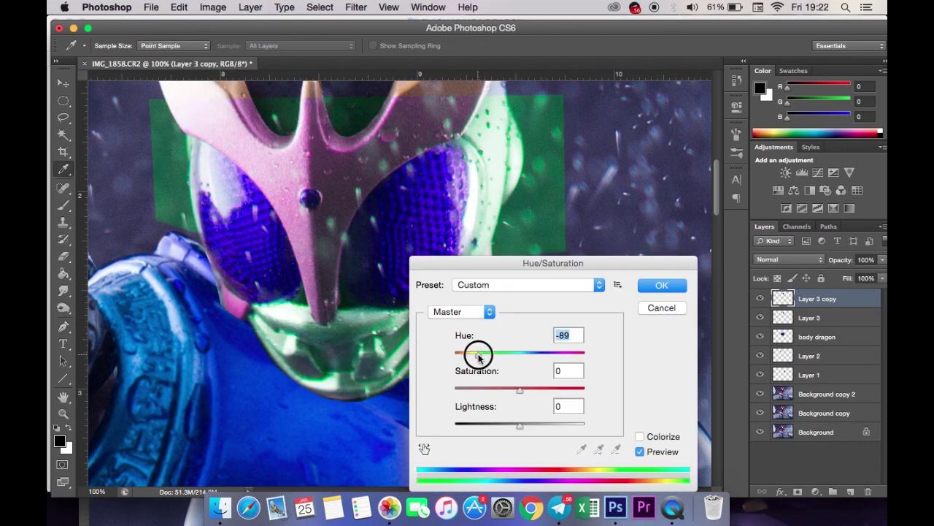
Step: Move red Layer 3 above Layer 3 copy and ready the Eraser with a 30 px soft brush
click(659, 285)
key(p)
double_click(832, 319)
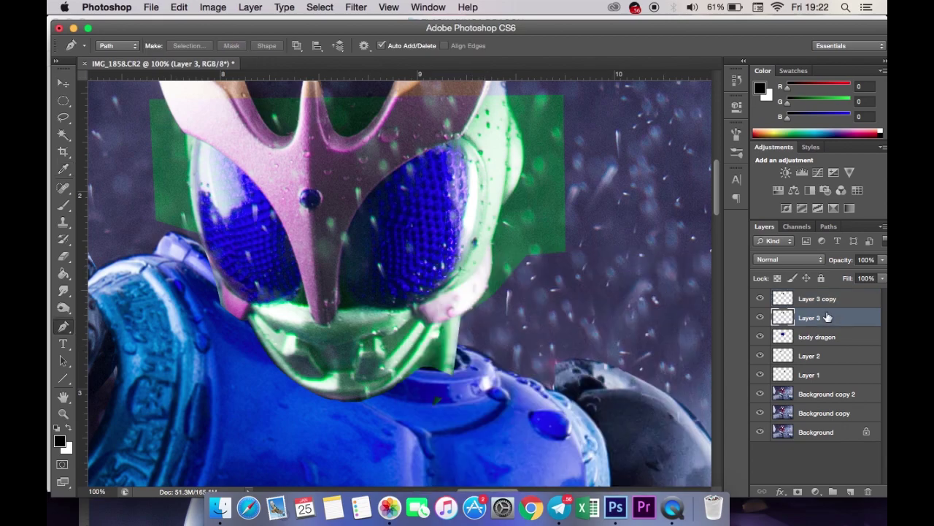
key(Escape)
drag(834, 297, 834, 293)
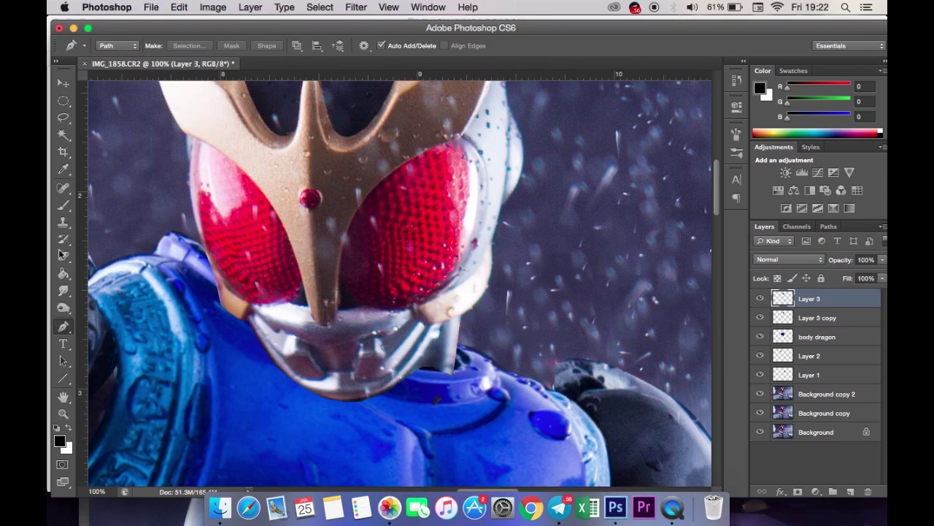
key(e)
click(115, 47)
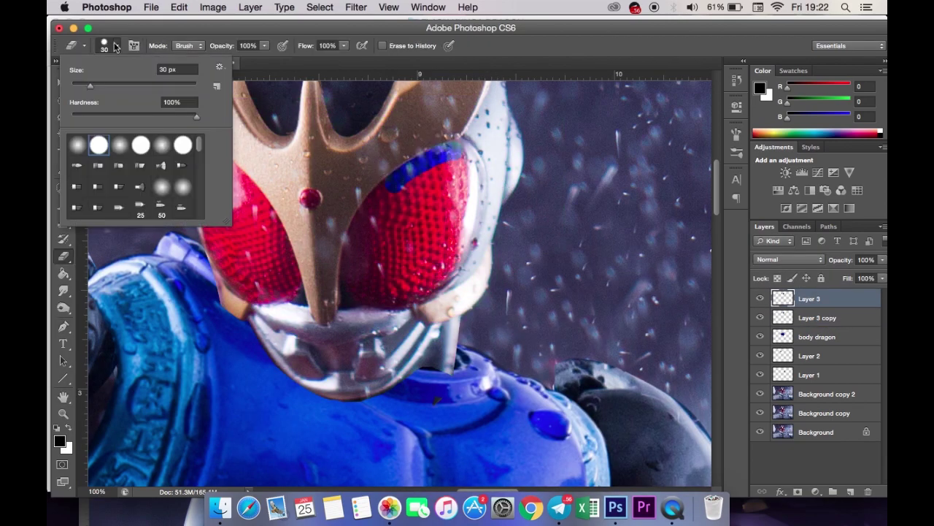
Step: Erase the red overlay from the right eye at 300% zoom to reveal blue
click(413, 196)
drag(409, 252, 453, 162)
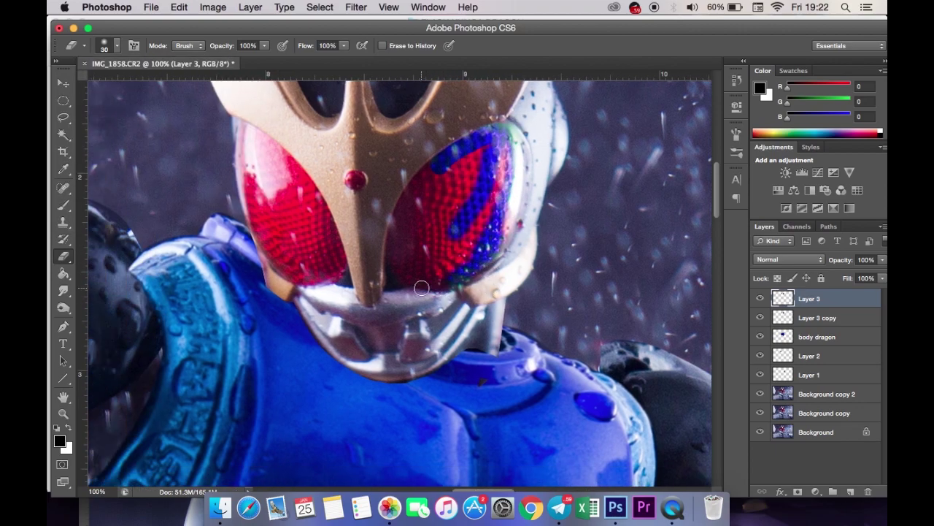
key(super+equal)
key(super+equal)
mouse_move(376, 157)
mouse_down()
mouse_move(355, 198)
mouse_move(625, 250)
mouse_move(664, 95)
mouse_move(388, 64)
mouse_move(484, 129)
mouse_move(590, 109)
mouse_up()
scroll(531, 267, down, 5)
mouse_move(392, 244)
mouse_down()
mouse_move(250, 313)
mouse_move(511, 198)
mouse_move(535, 146)
mouse_up()
scroll(515, 367, left, 5)
scroll(515, 367, left, 2)
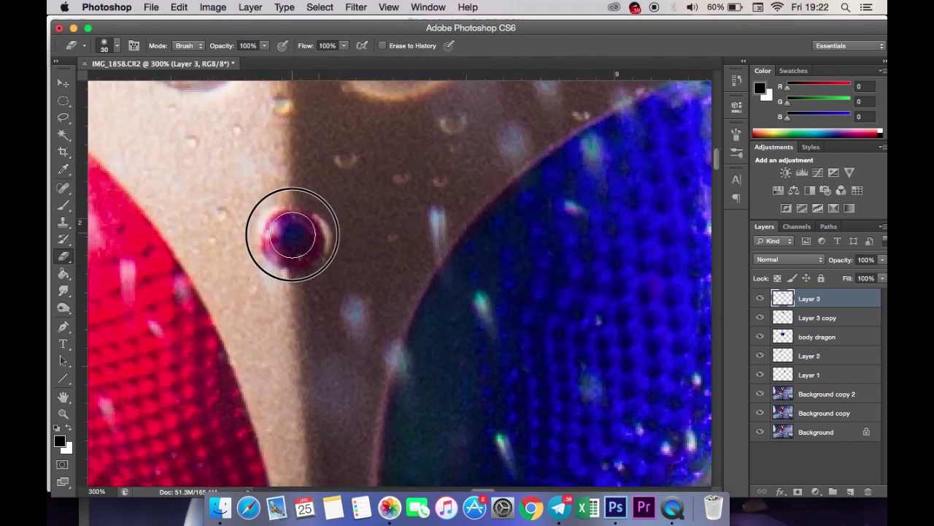
drag(296, 234, 296, 235)
Step: Erase the remaining red from the left eye and the band along the eye edge
scroll(296, 233, left, 5)
mouse_move(292, 160)
mouse_down()
mouse_move(236, 162)
mouse_move(409, 296)
mouse_up()
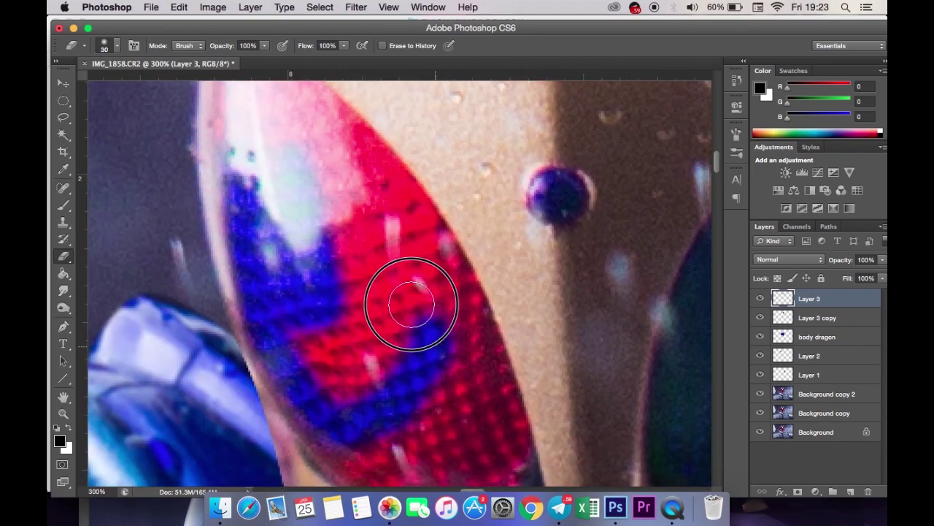
scroll(408, 296, down, 5)
mouse_move(463, 309)
mouse_down()
mouse_move(449, 355)
mouse_move(328, 212)
mouse_move(468, 304)
mouse_up()
scroll(411, 135, up, 3)
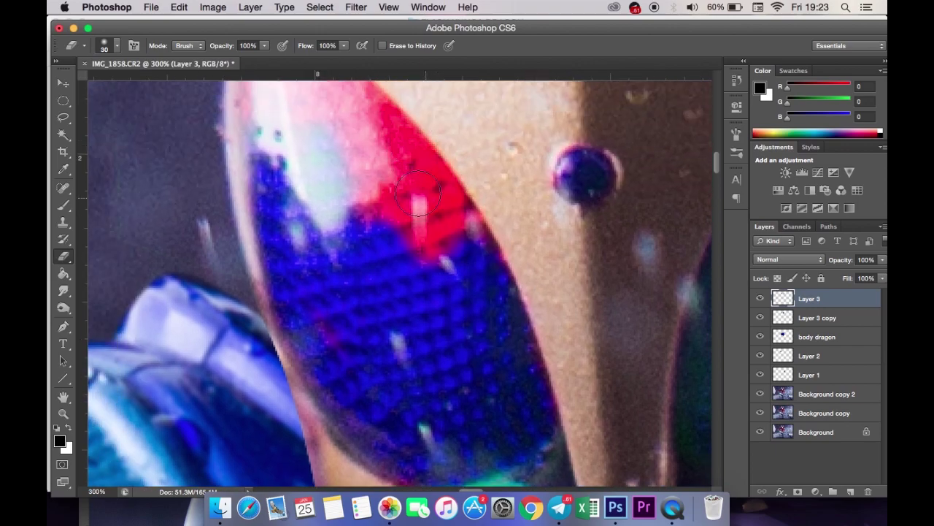
scroll(305, 190, up, 5)
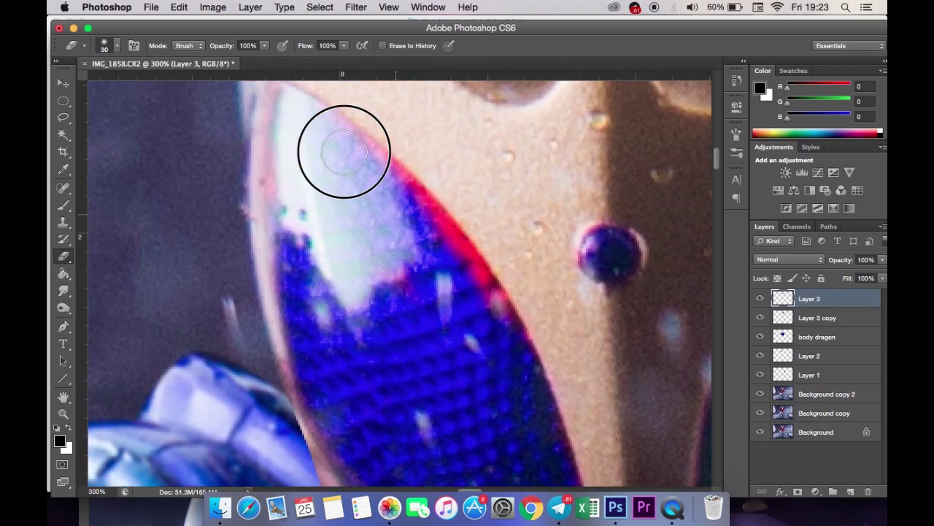
drag(293, 115, 563, 333)
key(ctrl+z)
mouse_move(511, 347)
mouse_down()
mouse_move(409, 205)
mouse_move(340, 182)
mouse_move(436, 233)
mouse_move(528, 371)
mouse_up()
Step: Create Background copy 3 and preview a -106 hue shift on it
key(super+minus)
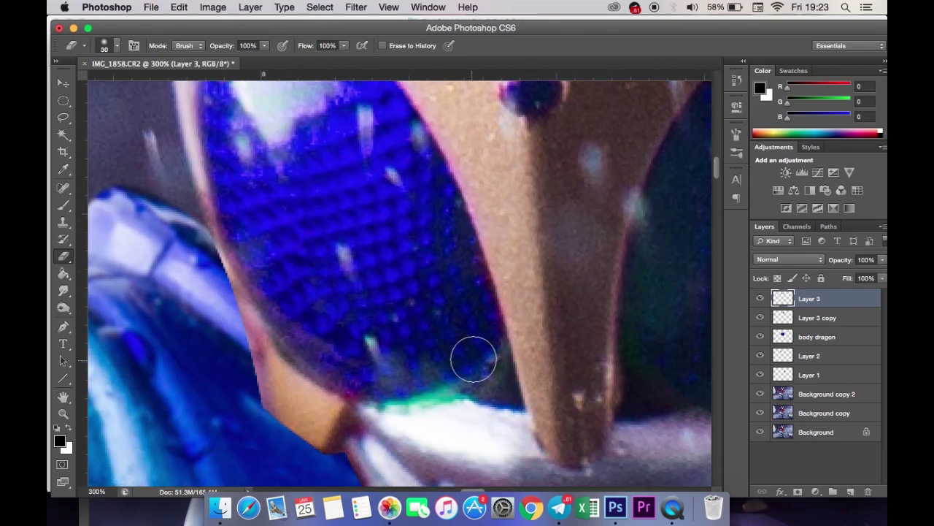
key(super+0)
key(super+plus)
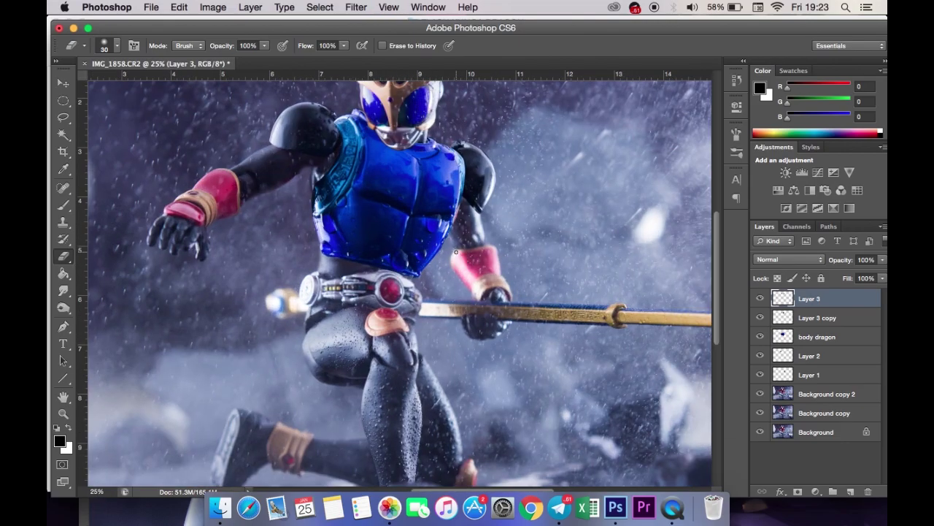
scroll(460, 259, up, 2)
scroll(460, 259, down, 3)
scroll(460, 260, up, 2)
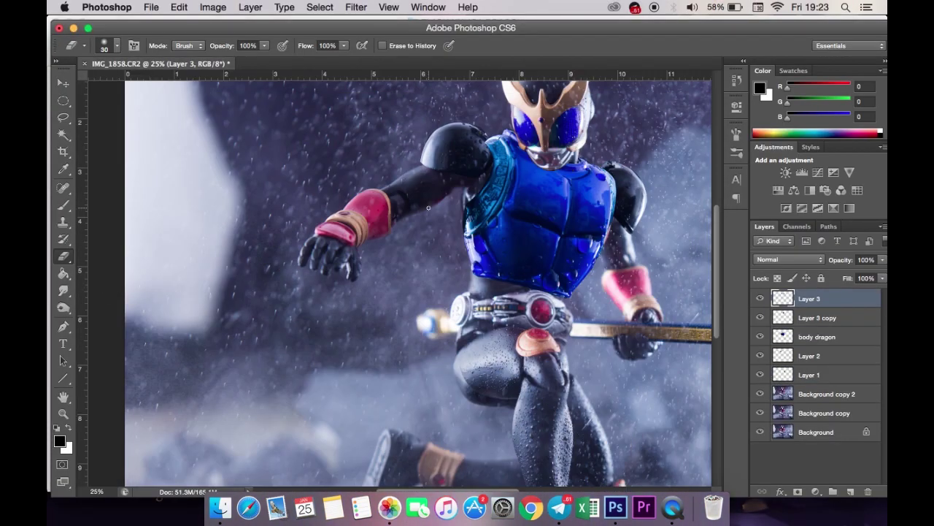
key(super+plus)
click(839, 393)
key(super+u)
mouse_move(520, 354)
mouse_down()
mouse_move(459, 355)
mouse_move(607, 356)
mouse_move(472, 345)
mouse_up()
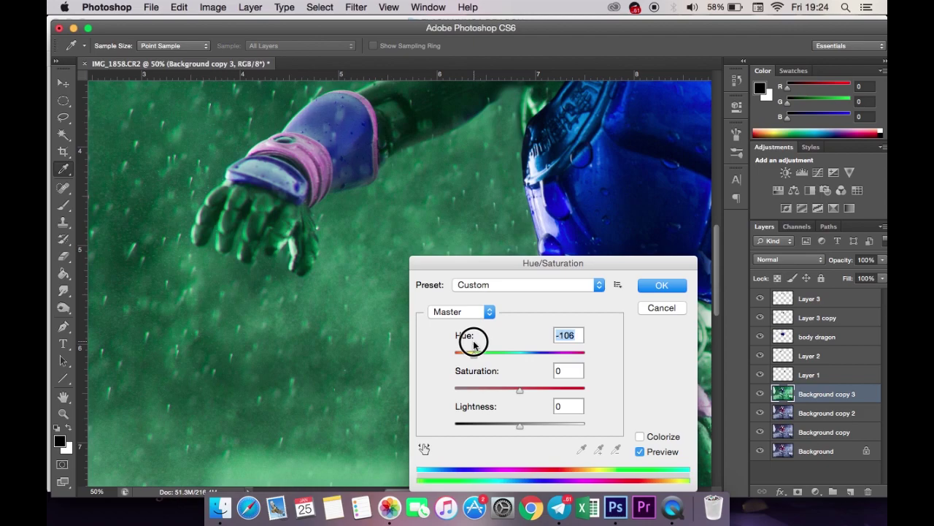
Step: Boost saturation of the green tint, apply it, and move Background copy 2 above Background copy 3
click(537, 388)
click(662, 284)
key(e)
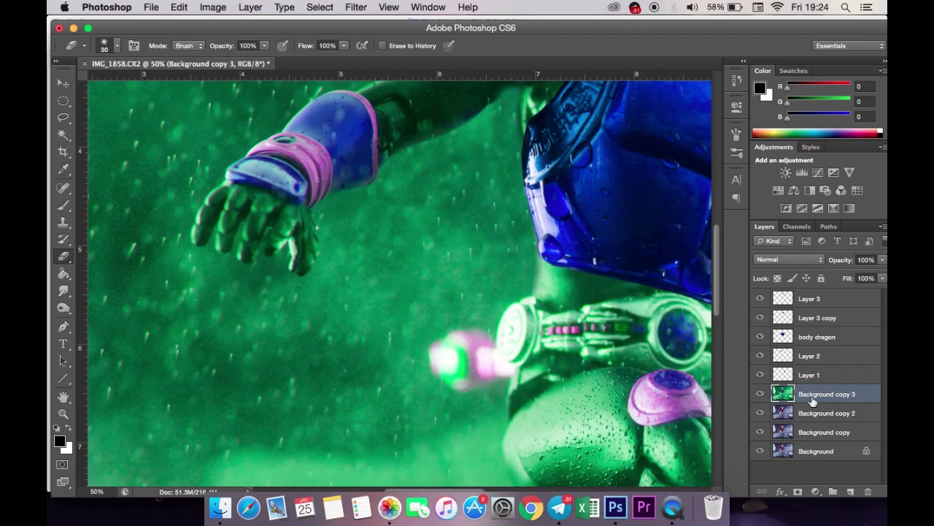
drag(820, 394, 819, 392)
scroll(293, 297, up, 3)
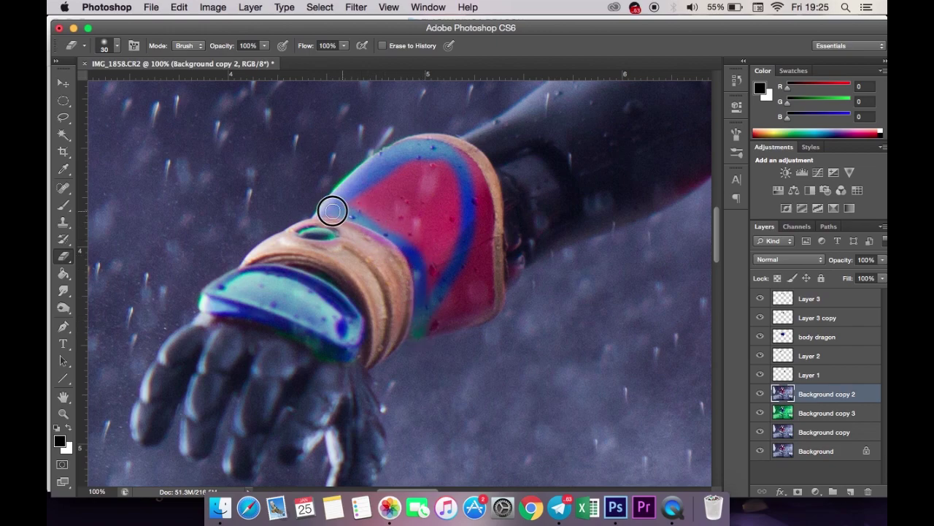
Step: Erase the red on both forearm guards to reveal blue
drag(443, 322, 455, 313)
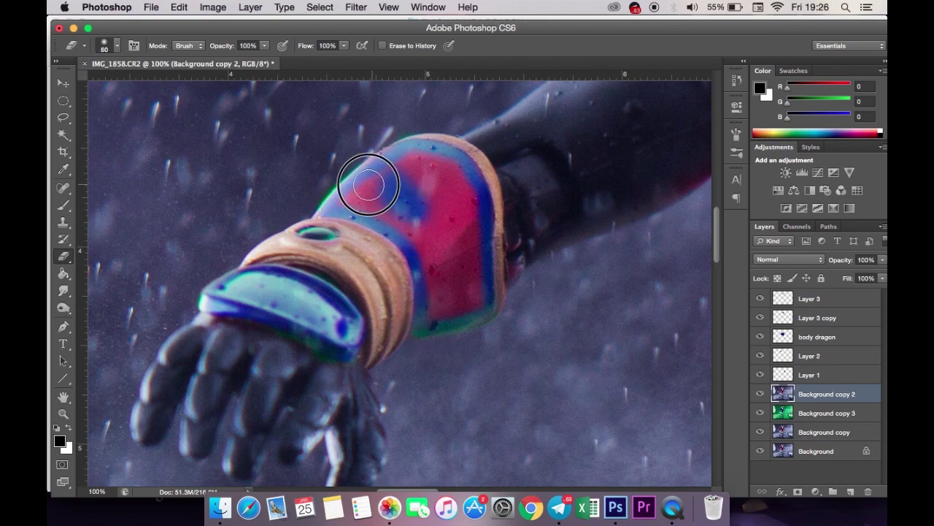
mouse_move(395, 168)
mouse_down()
mouse_move(454, 183)
mouse_move(423, 309)
mouse_move(451, 268)
mouse_up()
scroll(472, 292, right, 10)
scroll(470, 277, right, 5)
scroll(467, 263, down, 3)
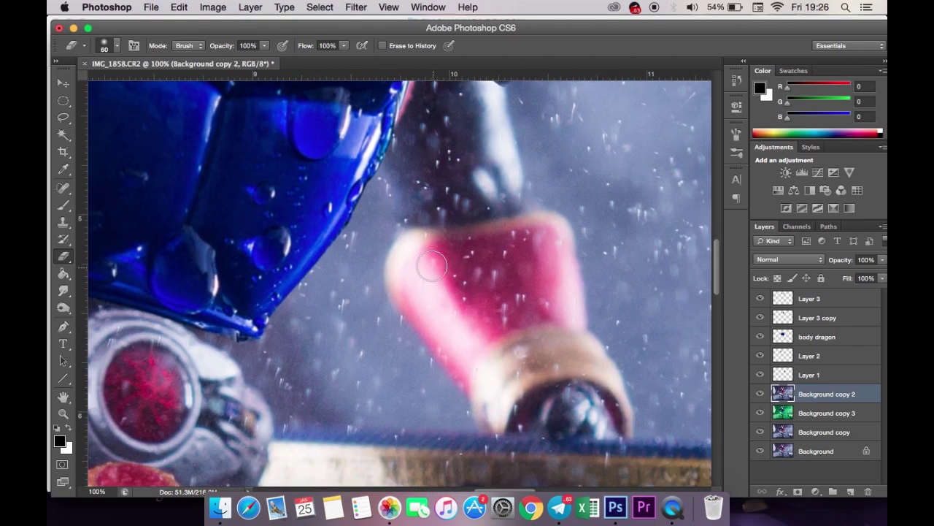
mouse_move(542, 309)
mouse_down()
mouse_move(462, 340)
mouse_move(461, 282)
mouse_move(507, 292)
mouse_move(493, 288)
mouse_up()
Step: Erase the belt gem's red to reveal green-blue, then fit the figure on screen
scroll(493, 289, left, 2)
scroll(493, 289, down, 1)
scroll(493, 288, left, 3)
scroll(308, 248, down, 2)
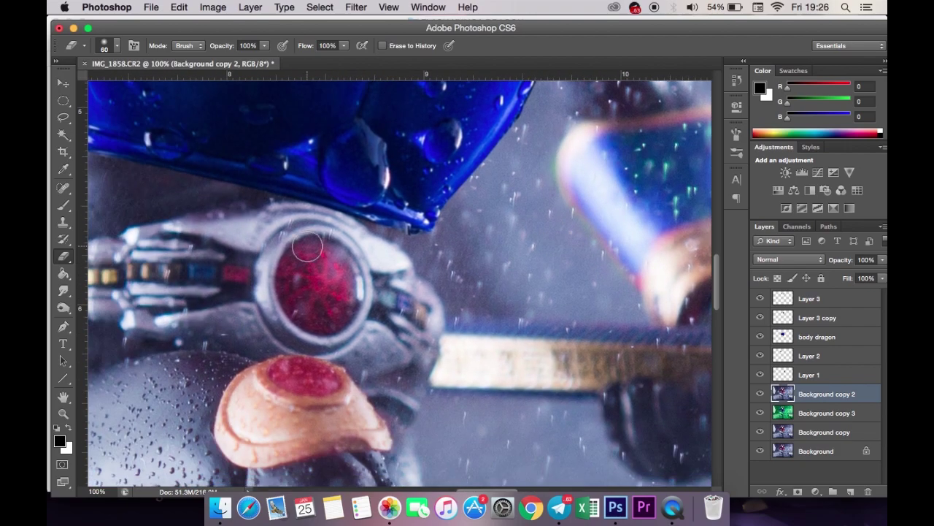
drag(333, 309, 301, 260)
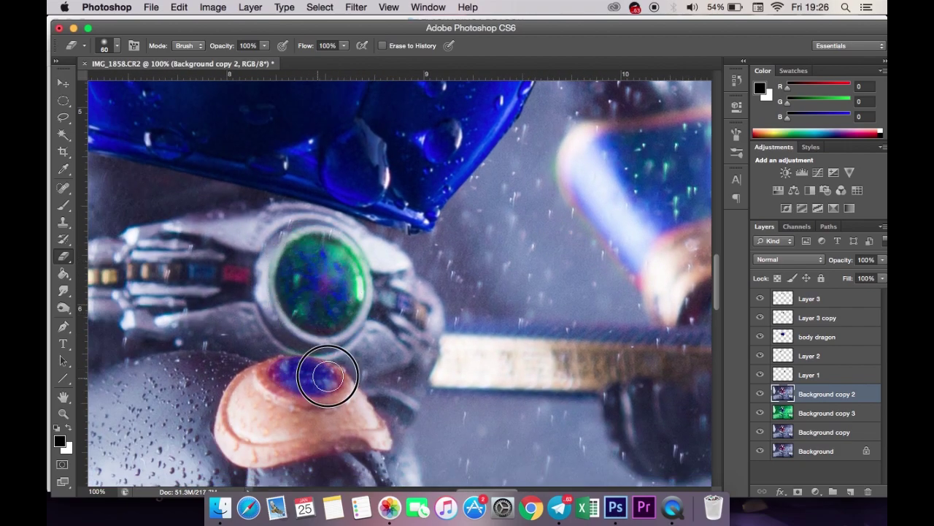
scroll(303, 375, down, 5)
scroll(304, 375, down, 5)
scroll(304, 375, right, 2)
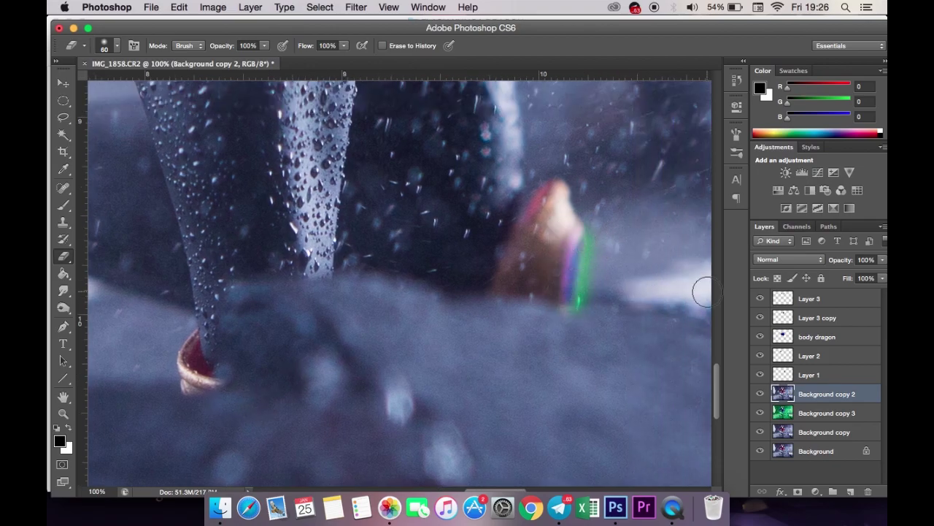
key(super+0)
key(super+equal)
Step: Colour-balance Background copy 3's midtones toward blue
click(823, 413)
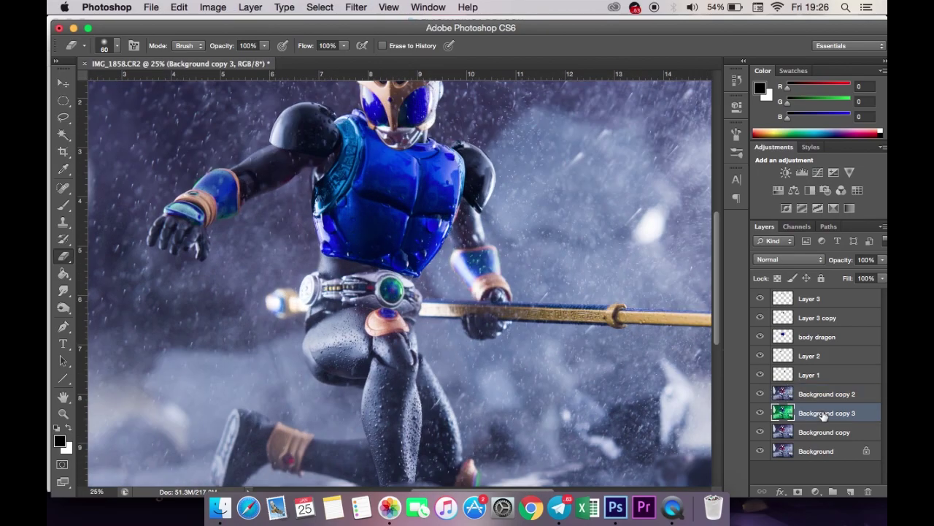
key(super+b)
drag(704, 133, 768, 134)
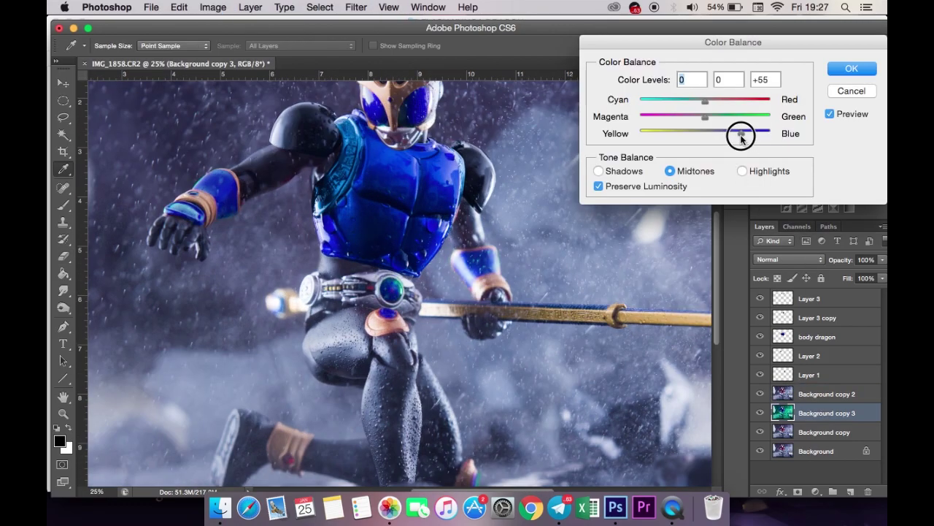
click(850, 69)
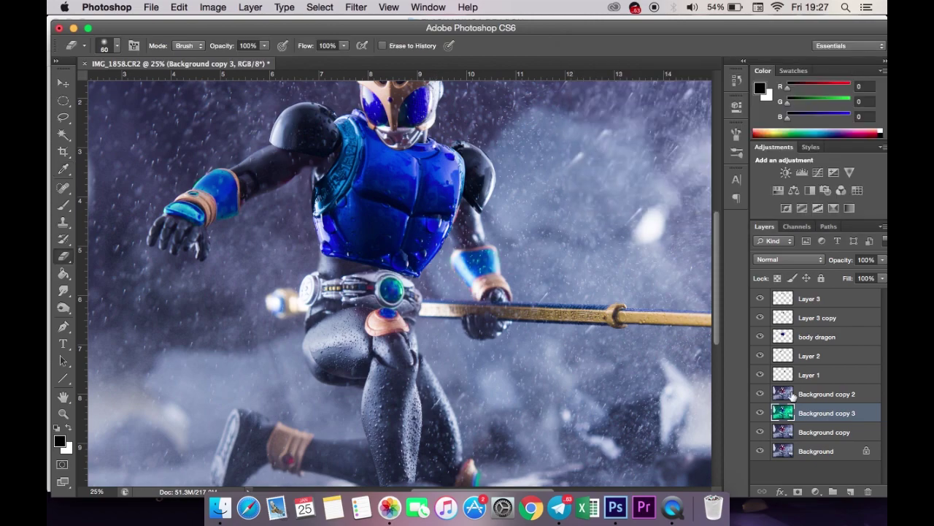
Step: Colour-balance Layer 3 copy to Cyan -41 and Blue +39
click(827, 318)
key(super+b)
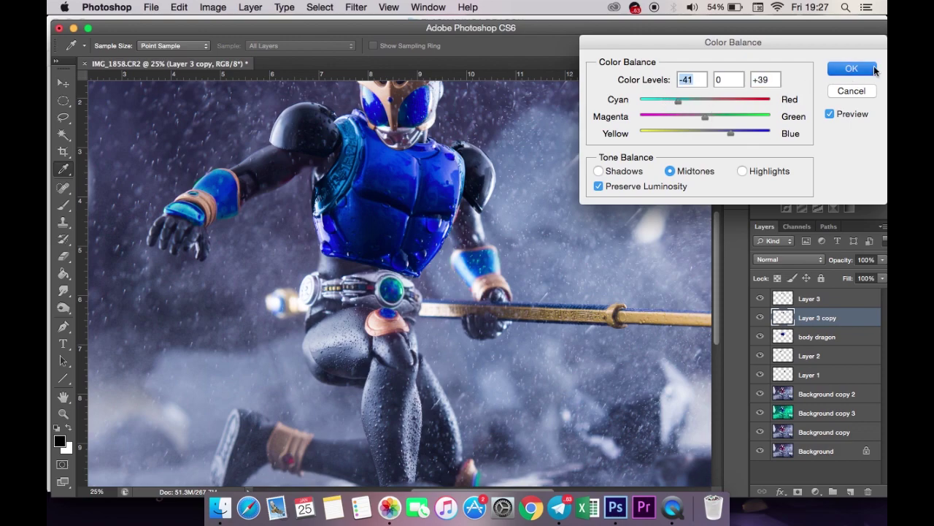
click(873, 69)
Step: With the Eraser, switch between Background copy 2 and Layer 3 while zooming on ankle and head
key(e)
key(super+equal)
key(super+equal)
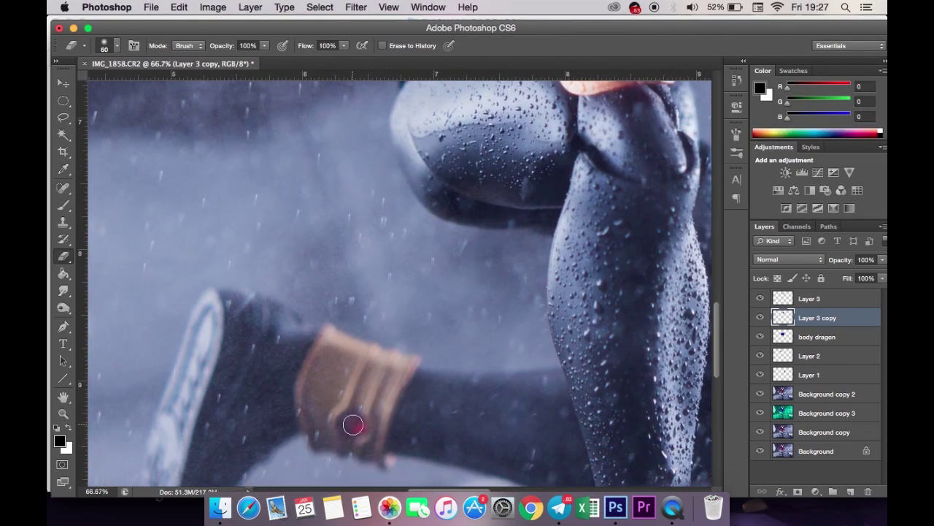
click(828, 395)
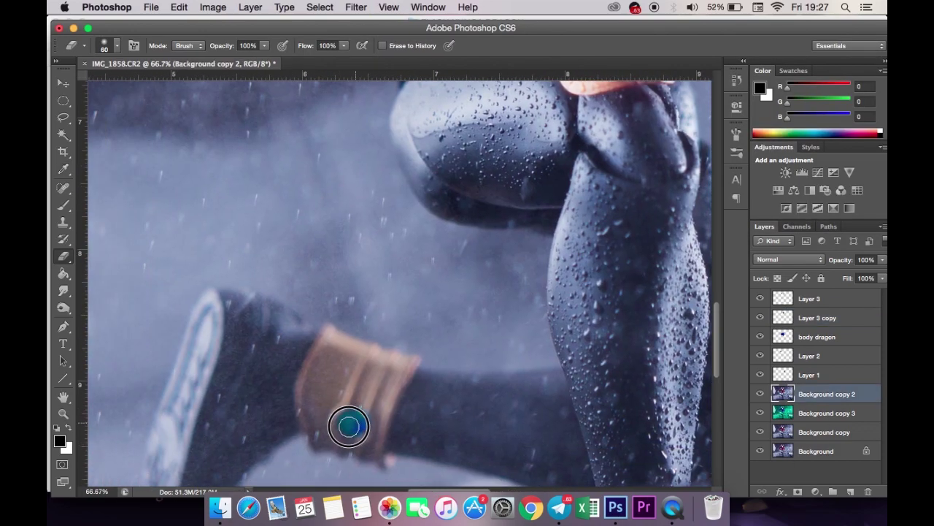
key(super+minus)
key(super+minus)
key(super+minus)
key(super+minus)
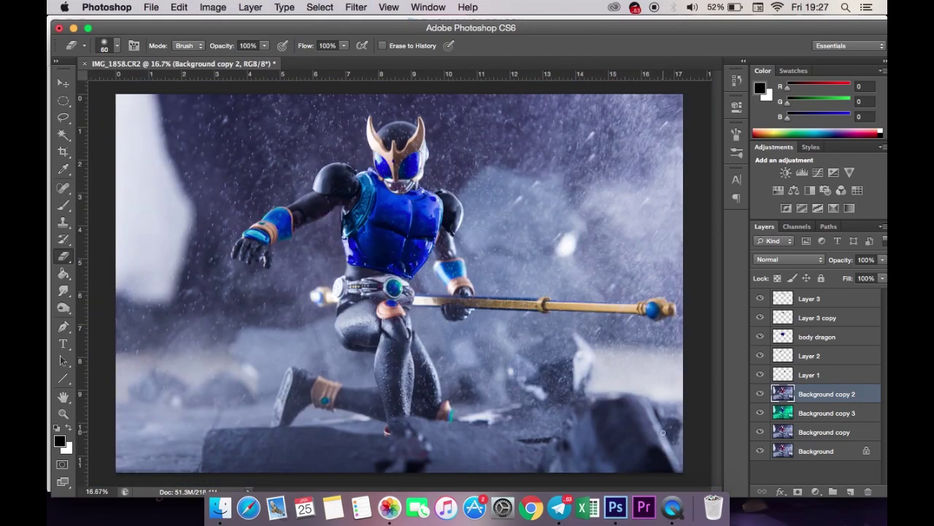
key(super+equal)
key(super+equal)
key(super+equal)
click(850, 300)
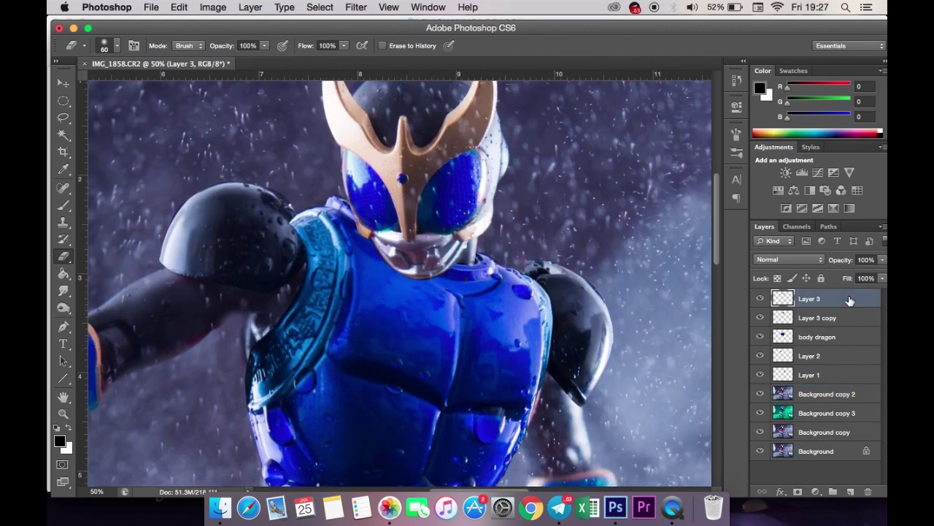